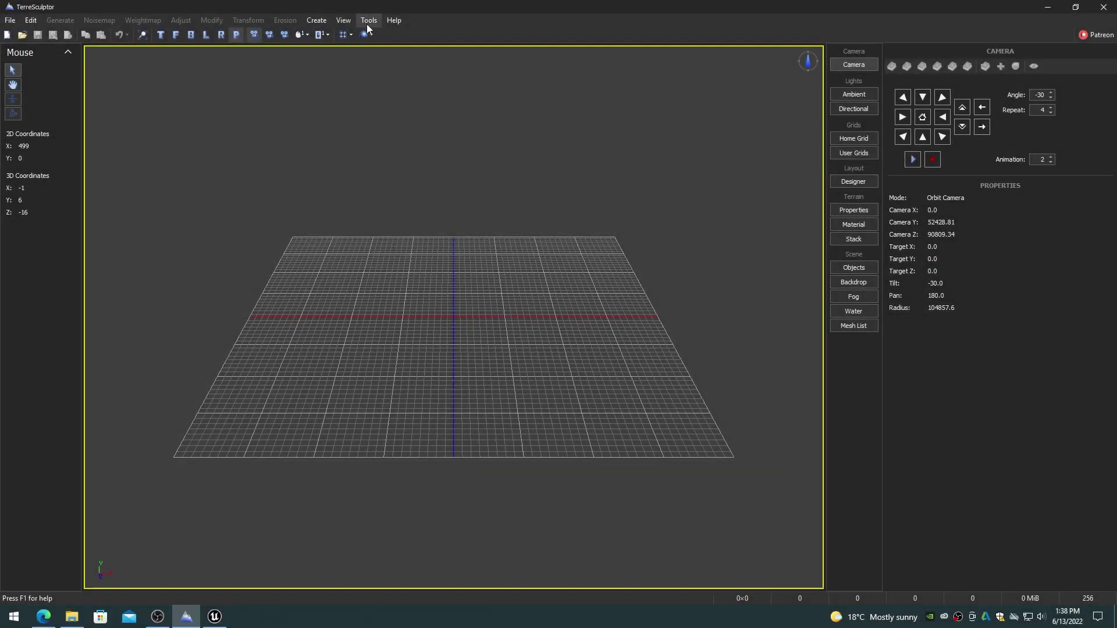
- Copy the USGS National Map link from the Digital Elevation Model sites list and open it in the web browser
left_click(367, 23)
left_click(387, 162)
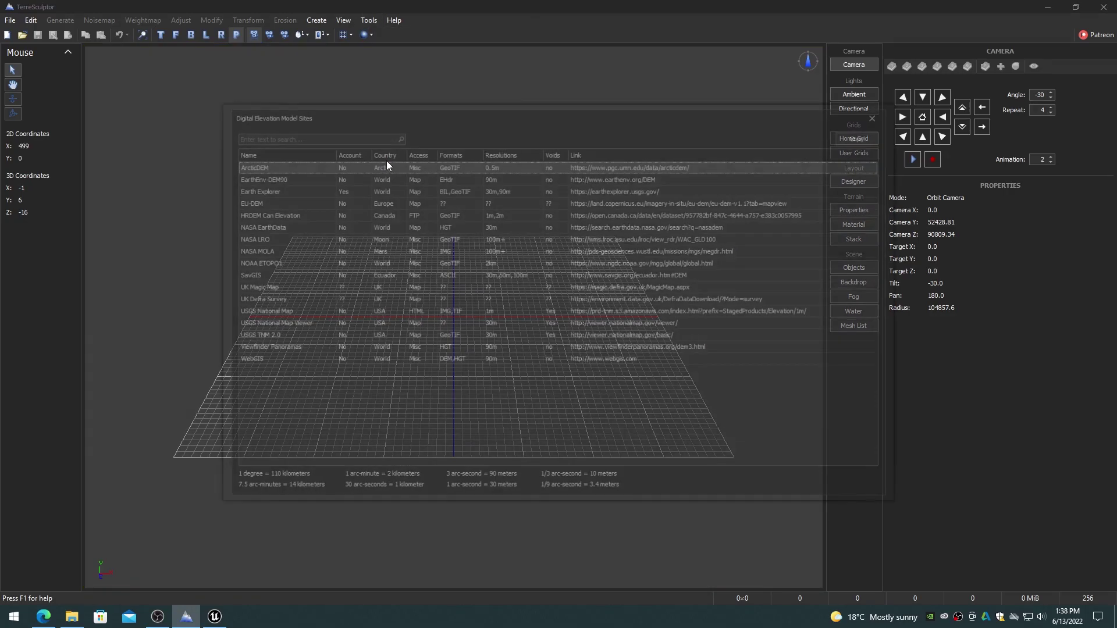
left_click(280, 311)
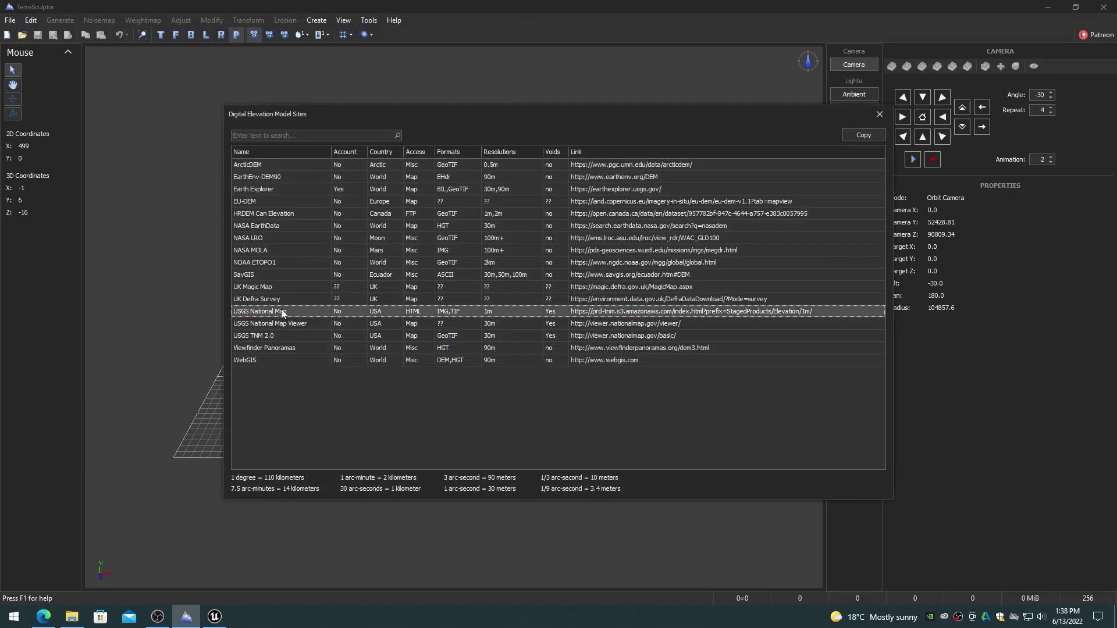
left_click(863, 135)
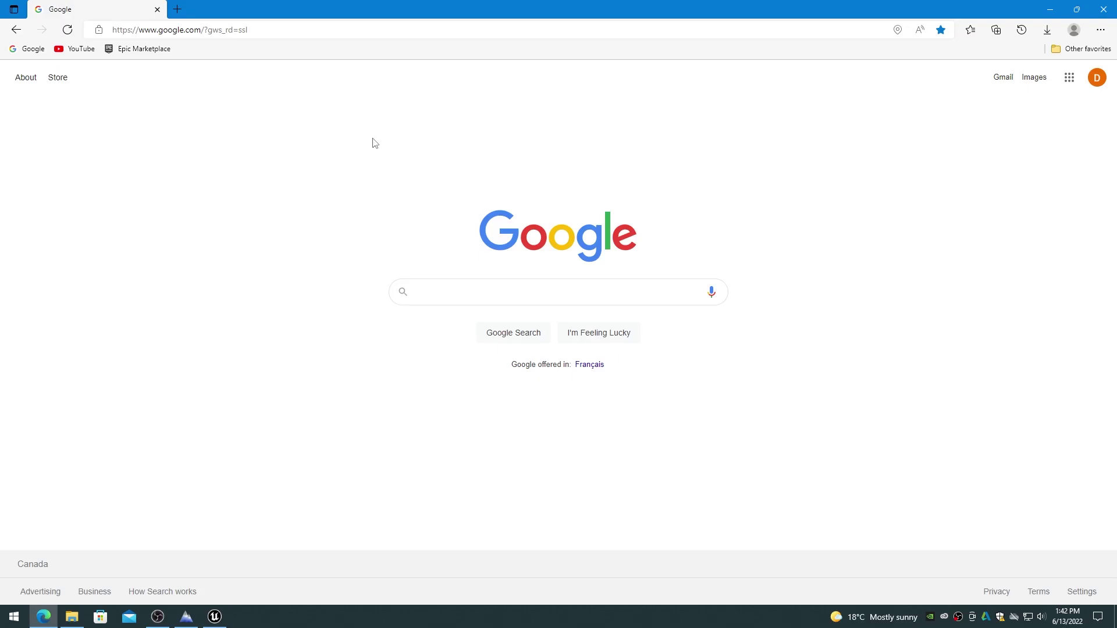
right_click(291, 30)
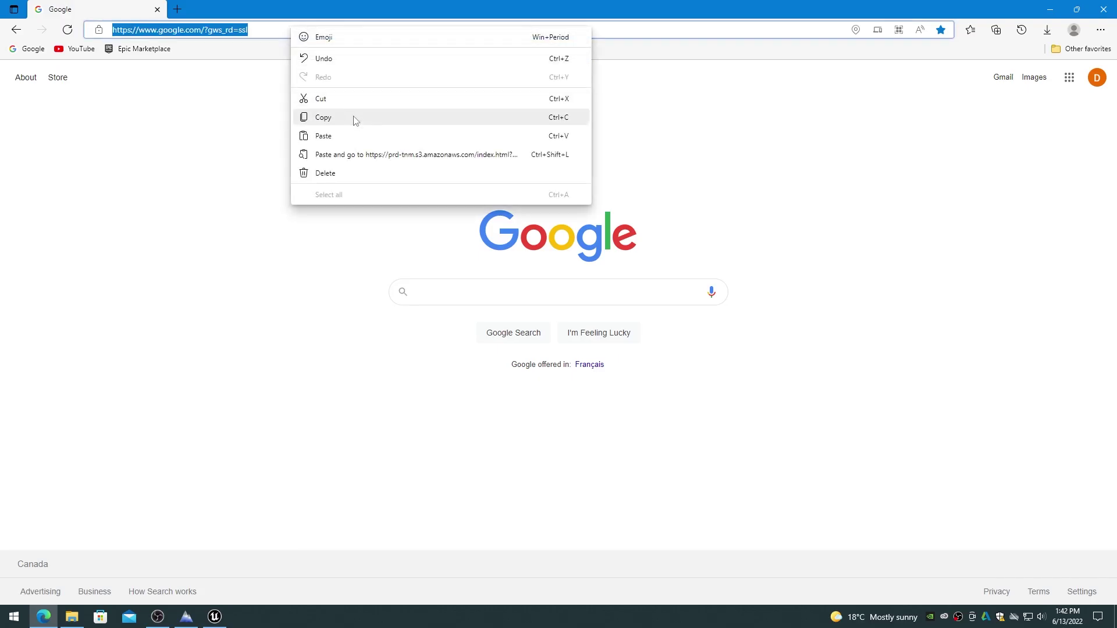
left_click(352, 155)
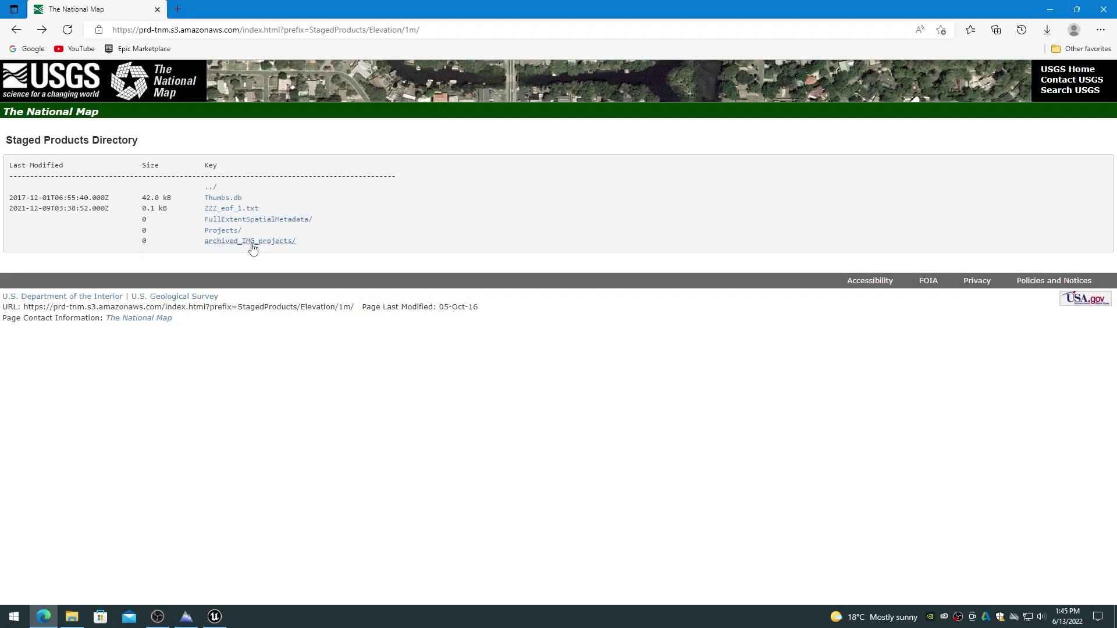
- Look into the IMG folder of the AL_3County_2015 project inside the archived_IMG_projects directory
left_click(252, 242)
left_click(247, 199)
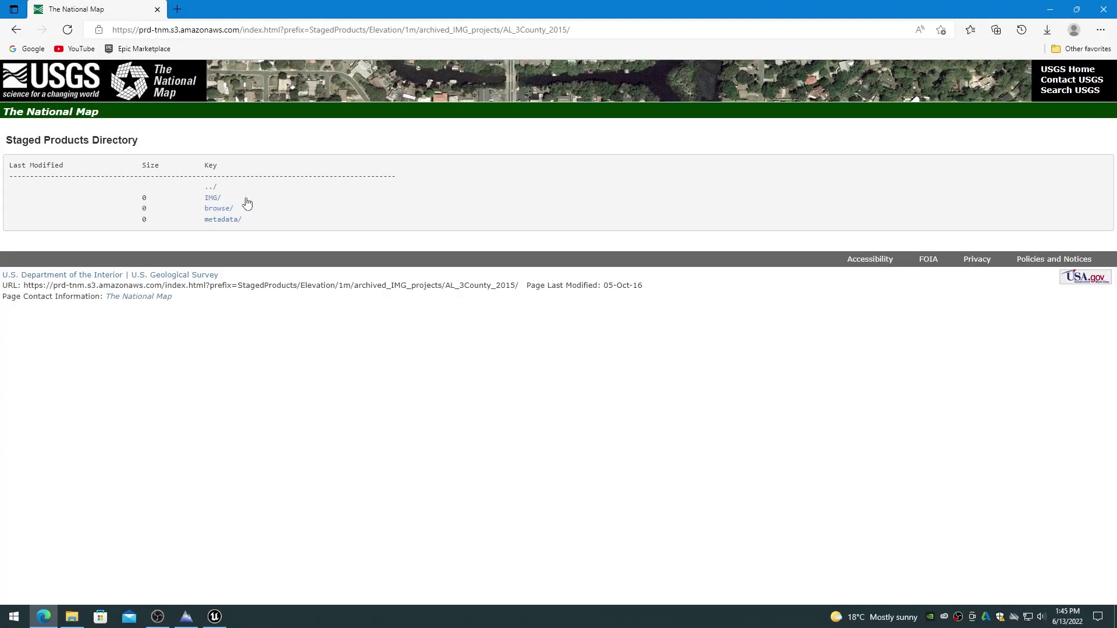
left_click(211, 199)
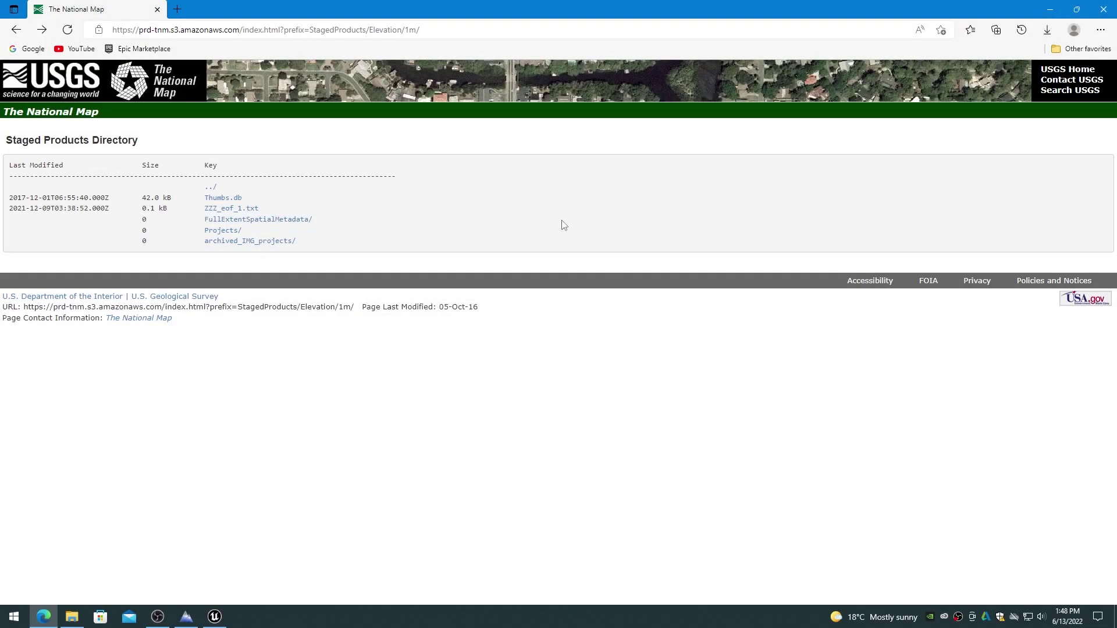
- Open the NM_SantaFeCo_2014 project in the Projects directory, check its browse folder of thumbnails and return to the project
left_click(228, 231)
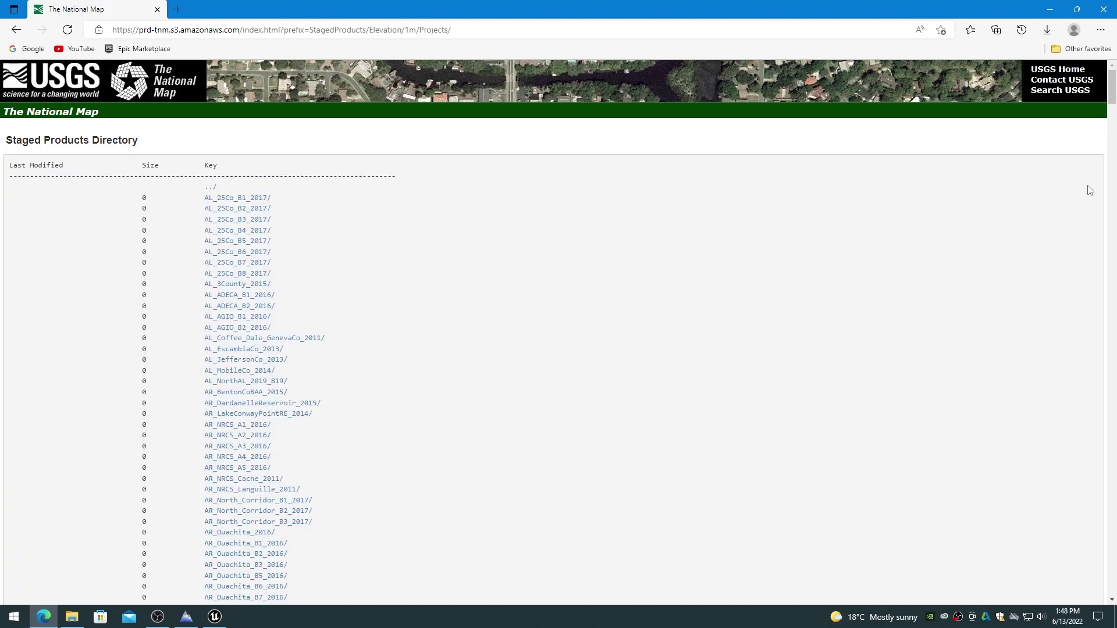
left_click_drag(1112, 96, 1105, 389)
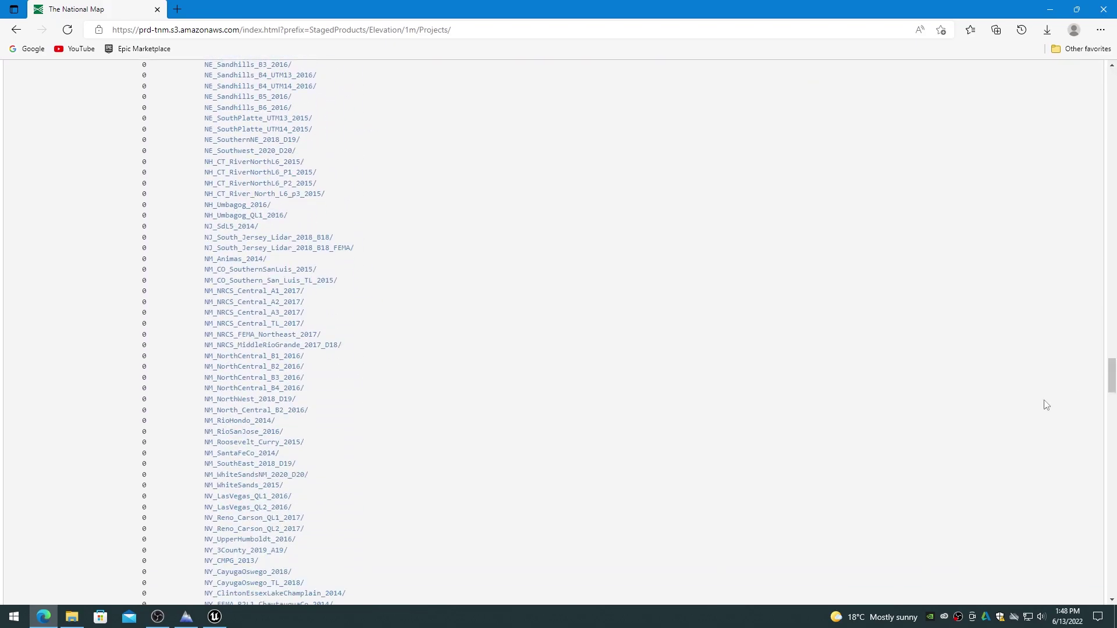
left_click(241, 453)
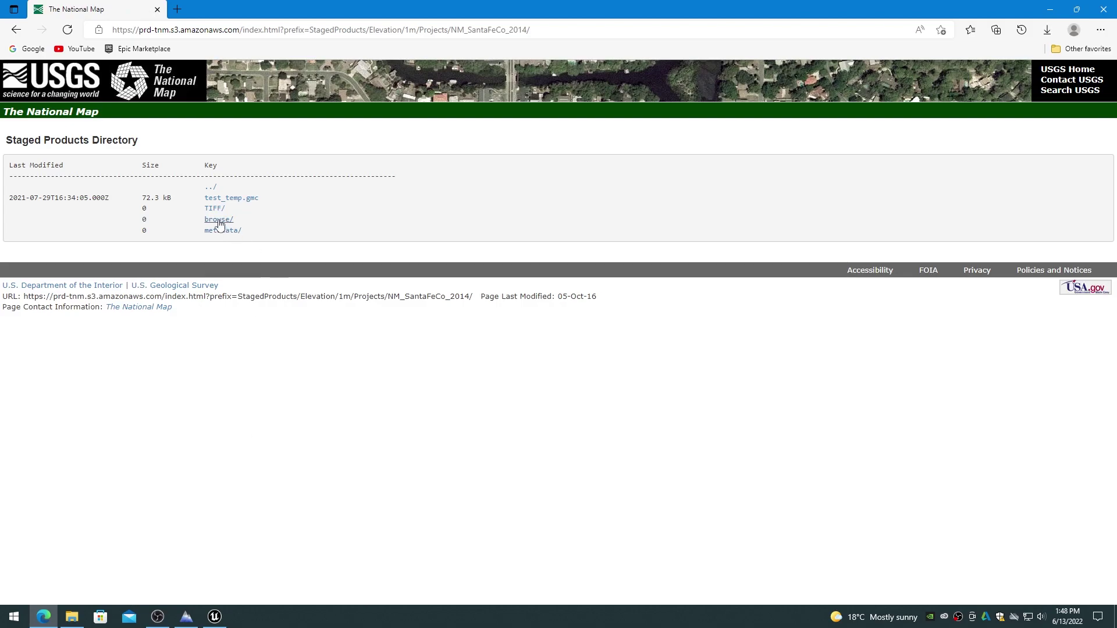
left_click(219, 221)
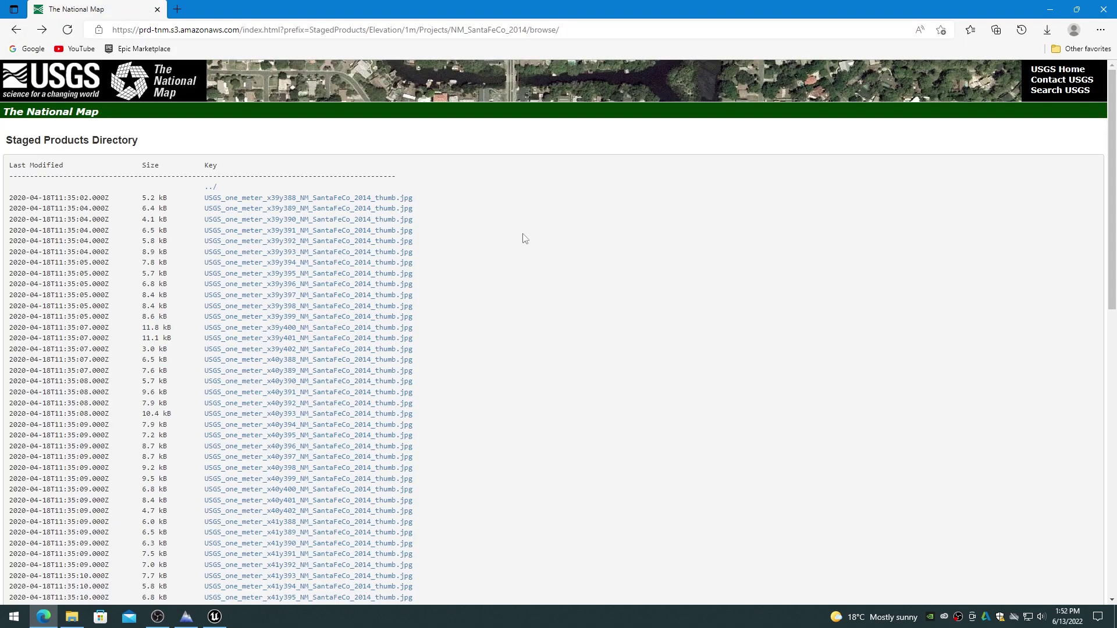
left_click(16, 30)
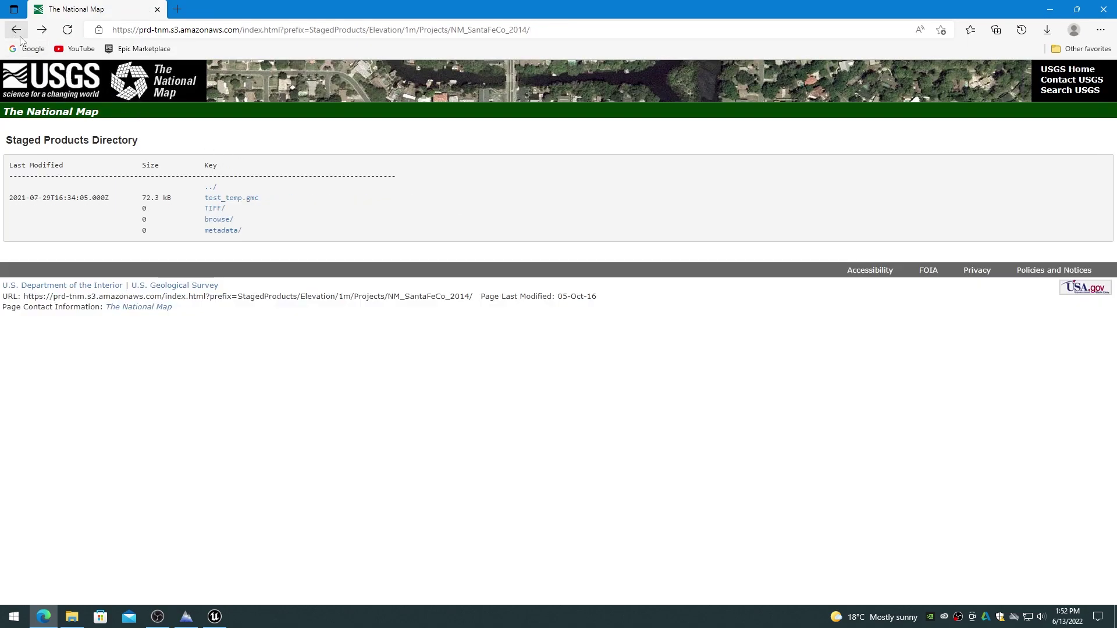
- Download USGS_one_meter_x40y400_NM_SantaFeCo_2014.tif from the project's TIFF folder
left_click(214, 209)
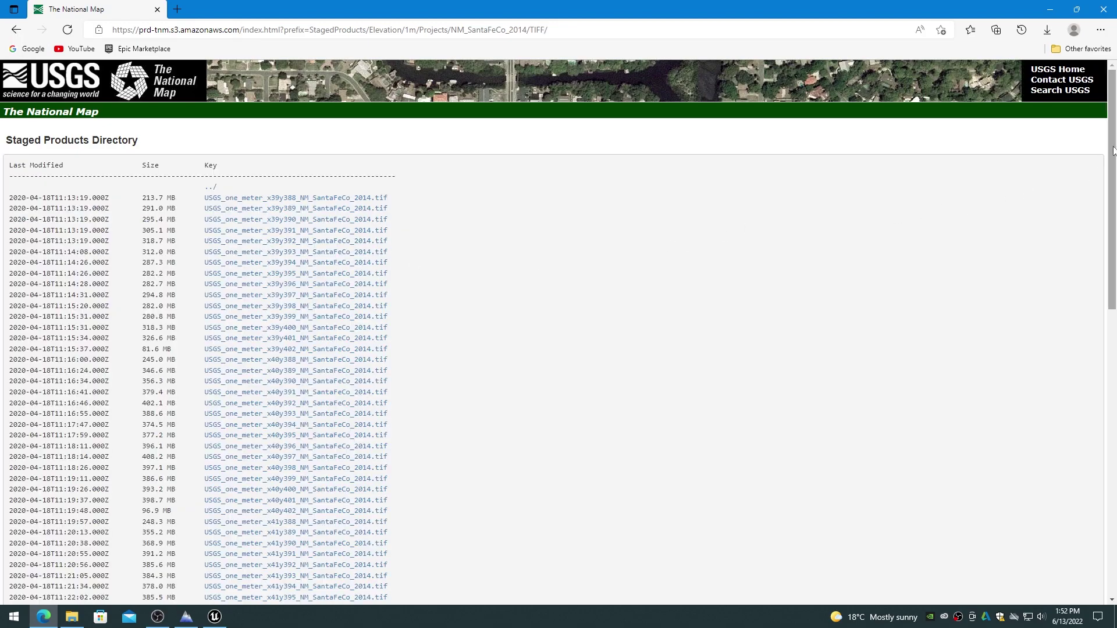
left_click_drag(1111, 154, 1114, 215)
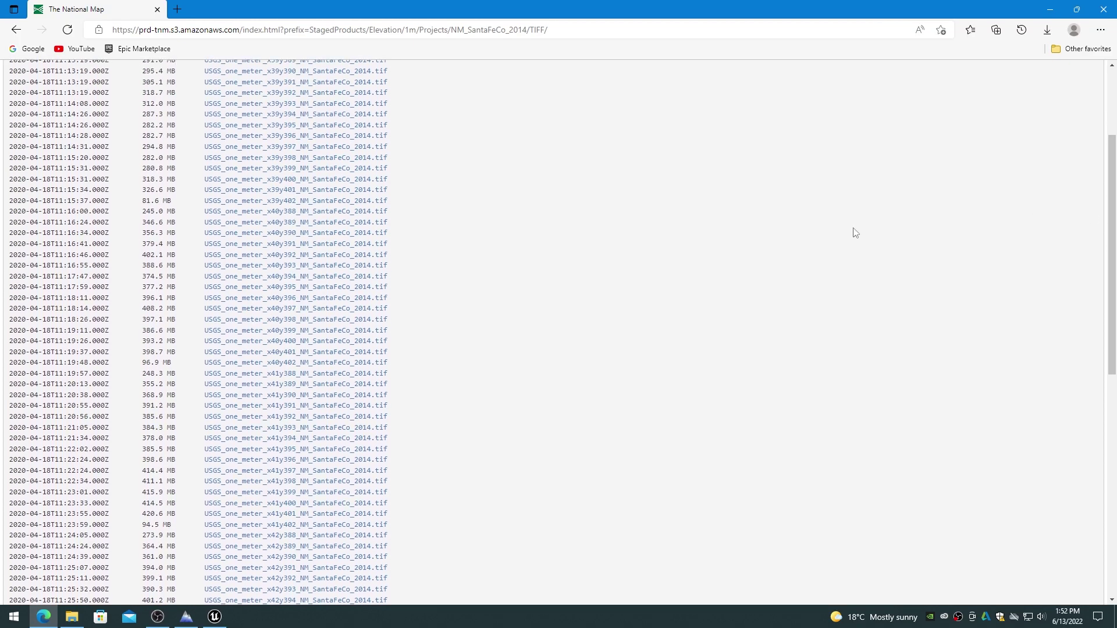
left_click(288, 342)
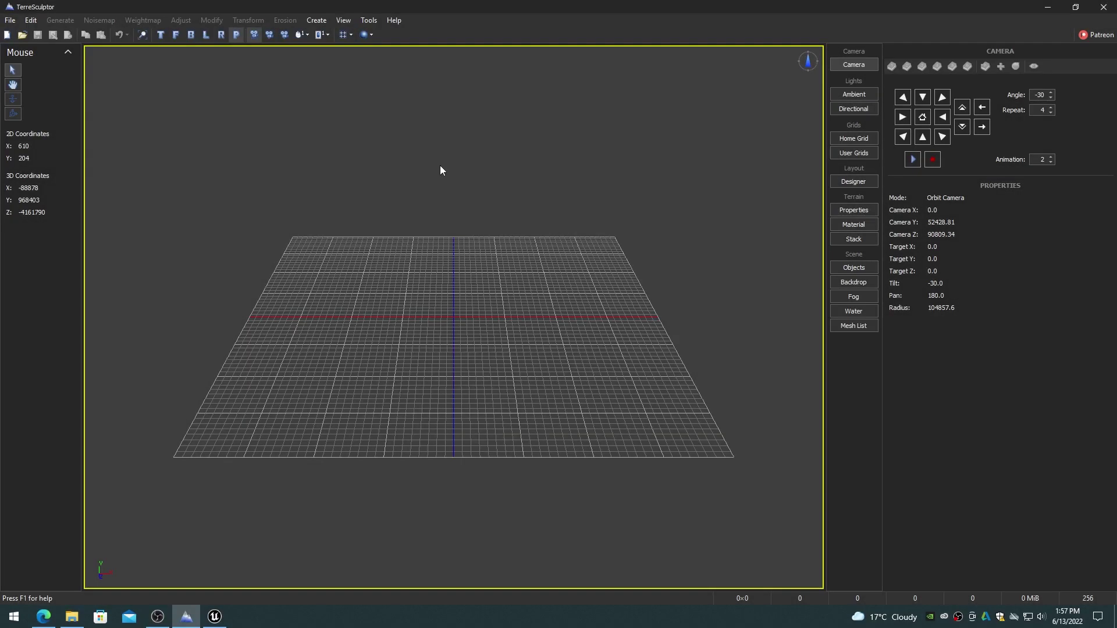
- Switch to TerreSculptor and import USGS_one_meter_x40y400_NM_SantaFeCo_2014.tif as a 32-bit grayscale float terrain with Grayscale as the source
left_click(10, 20)
left_click(36, 192)
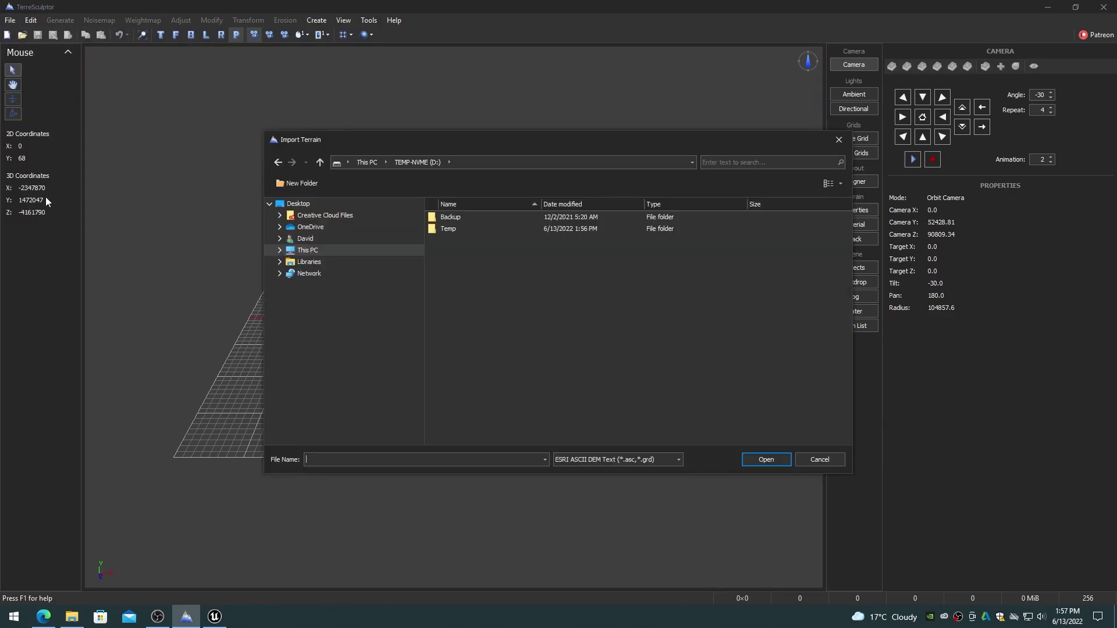
left_click(678, 459)
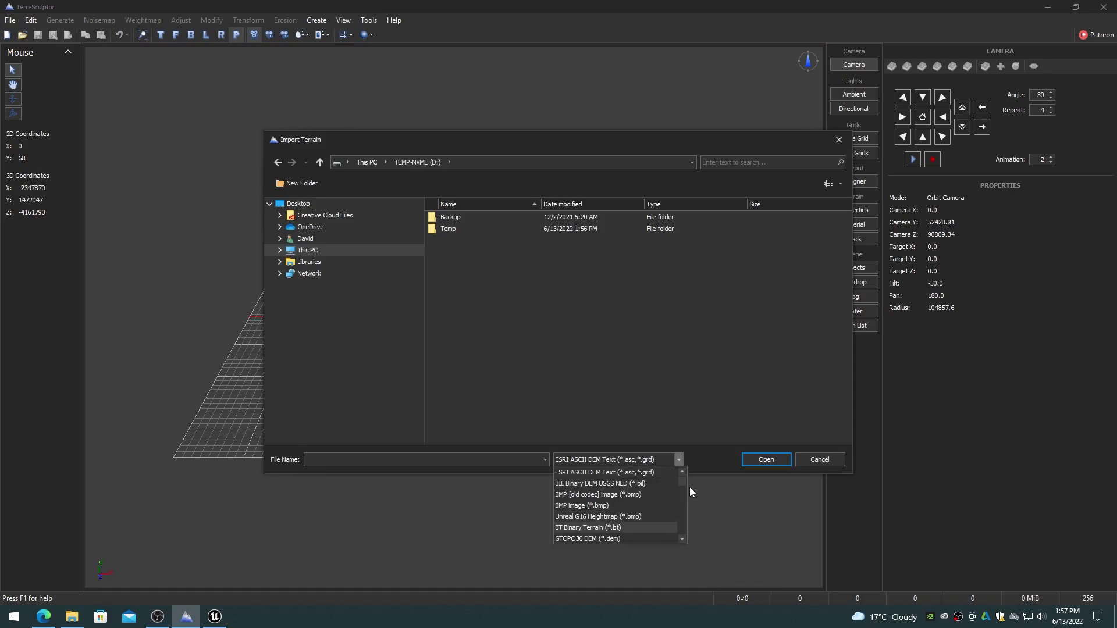
left_click_drag(682, 483, 682, 542)
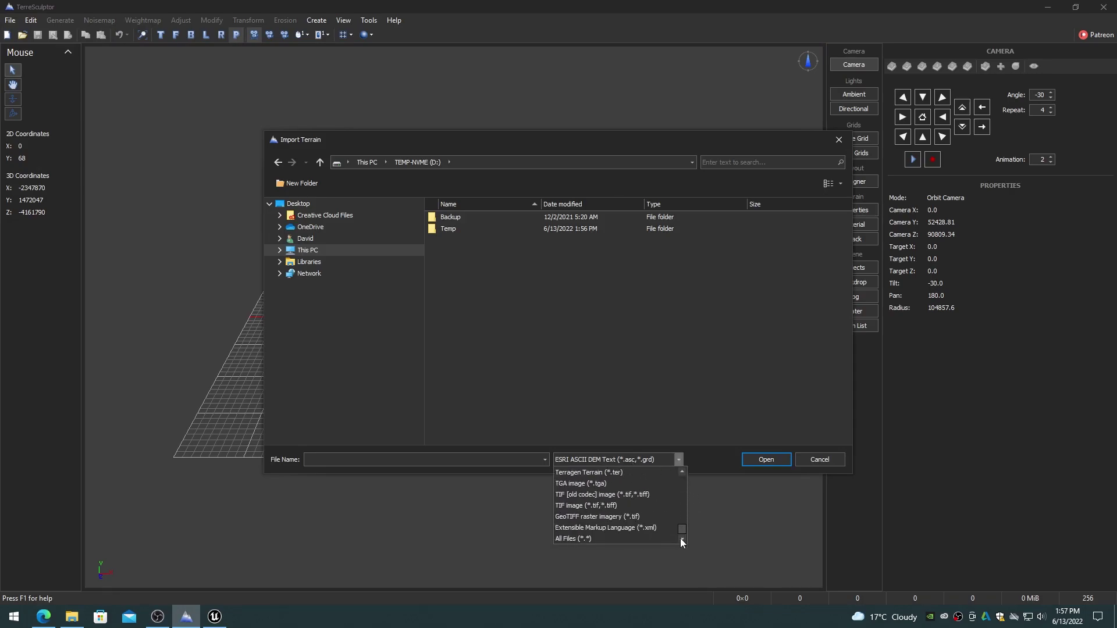
left_click(588, 517)
double_click(489, 240)
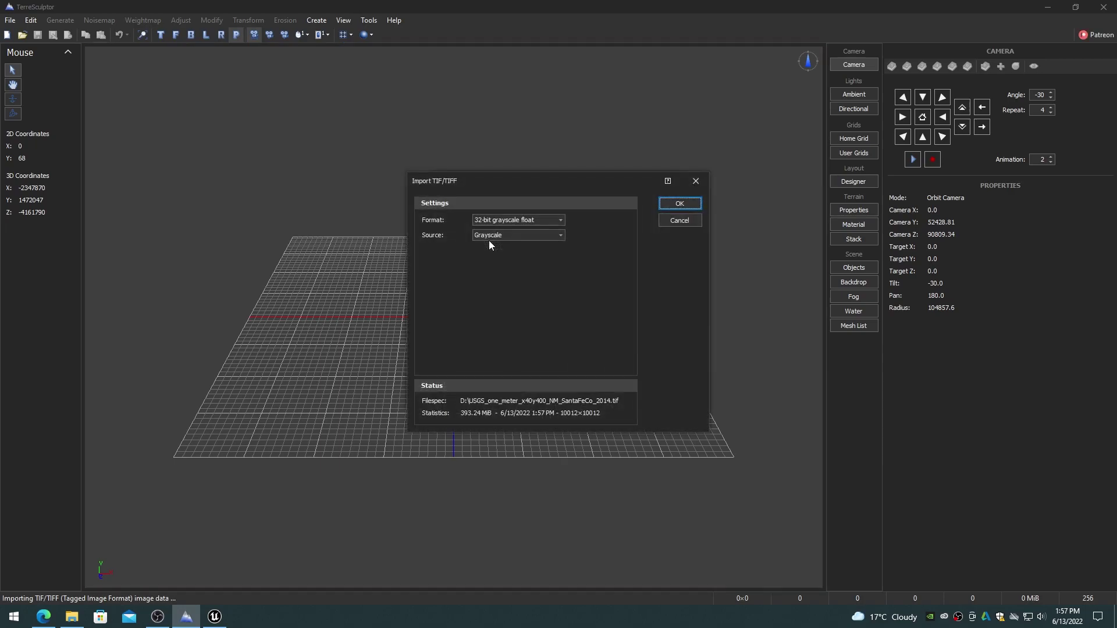
left_click(680, 204)
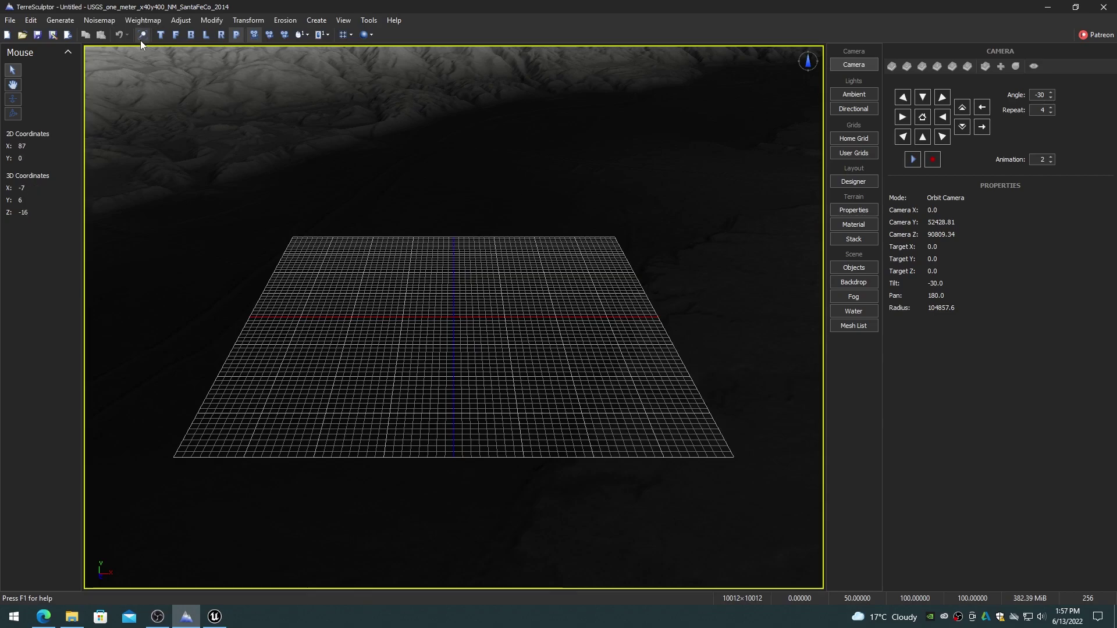
- Fit the whole imported terrain in the perspective view and hide the Home Grid
left_click(142, 35)
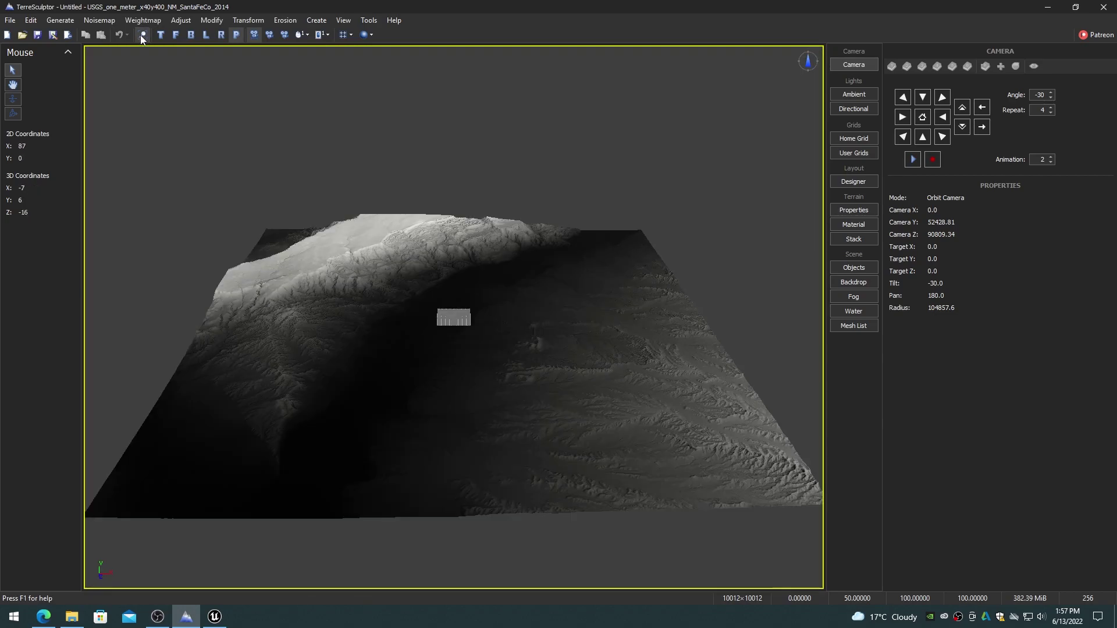
left_click(854, 267)
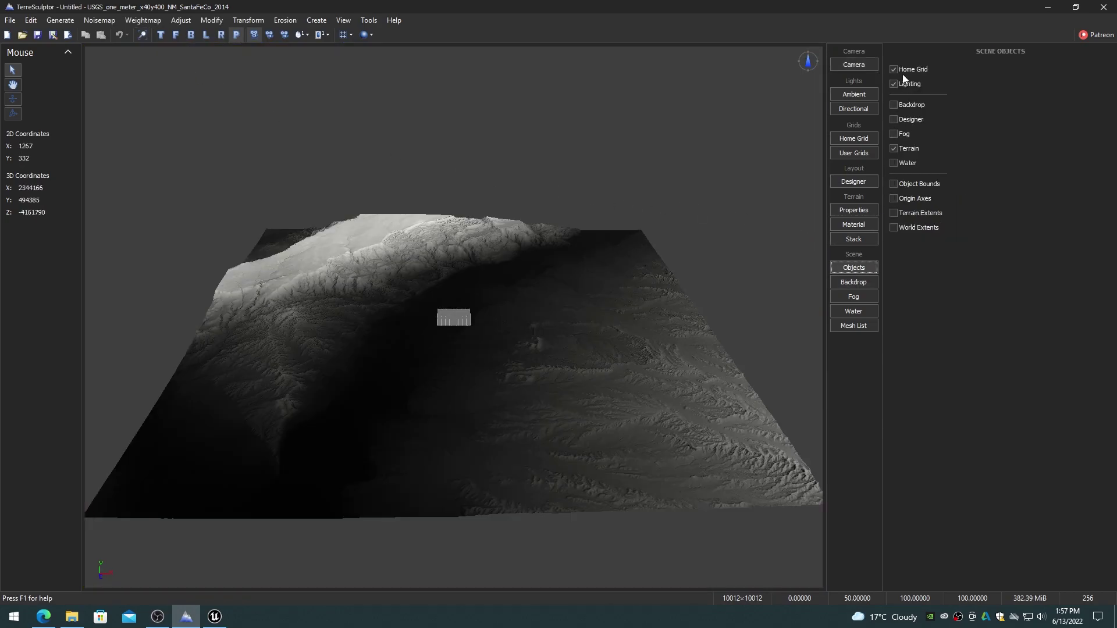
left_click(847, 64)
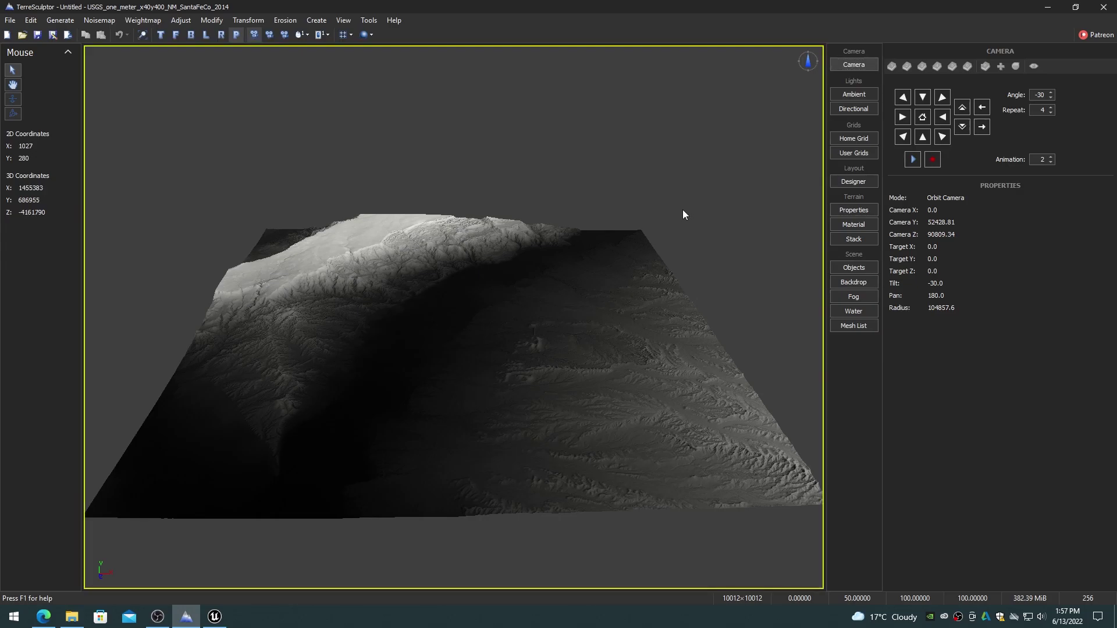
left_click(343, 34)
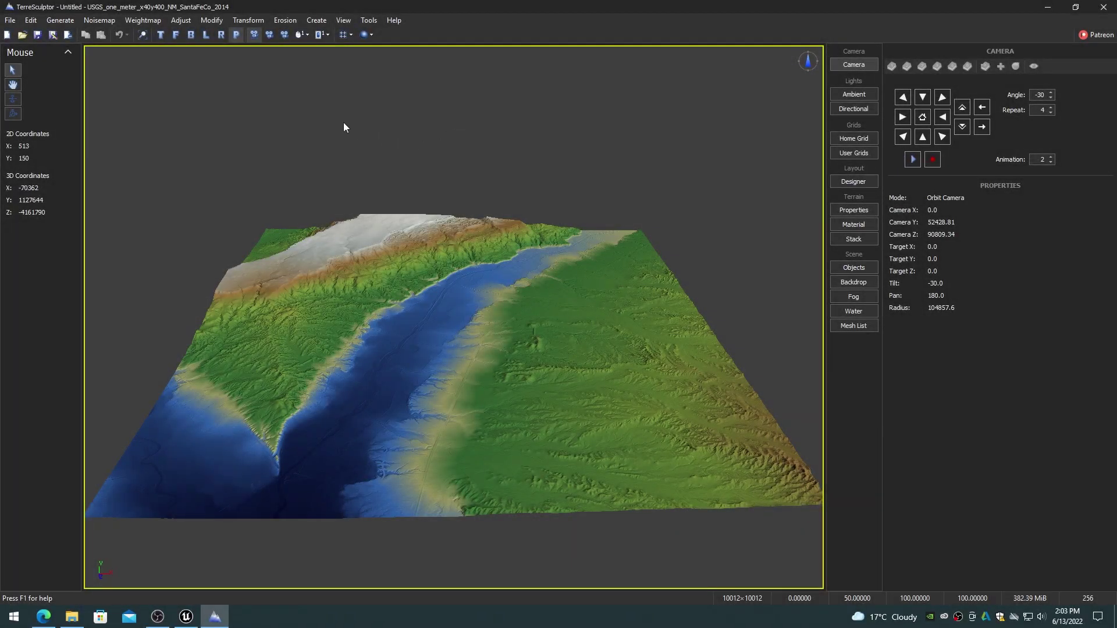
left_click(210, 22)
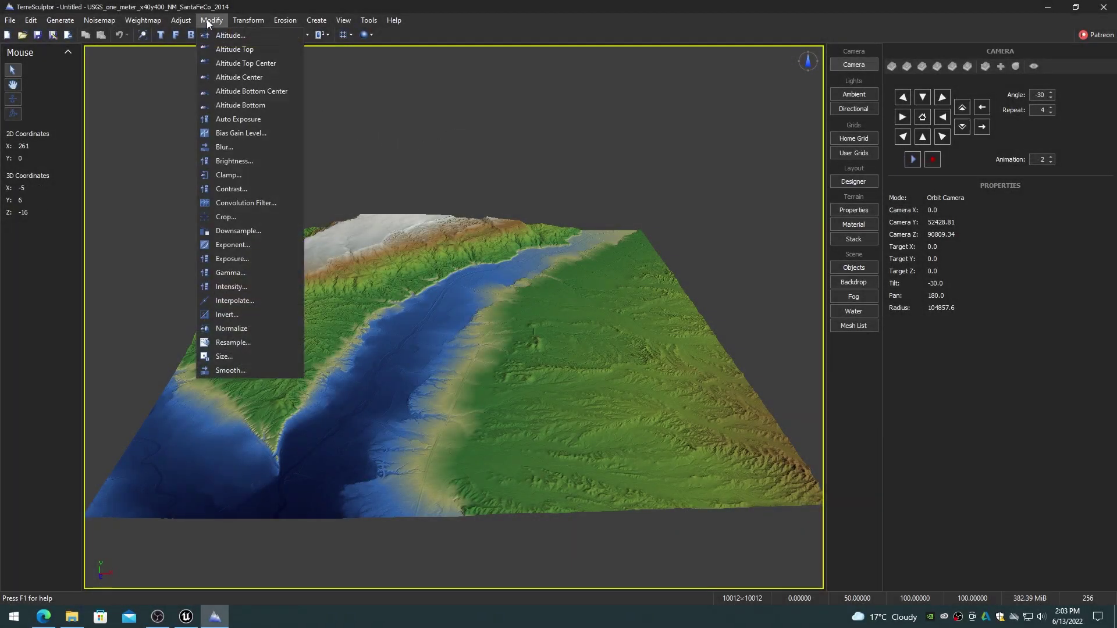
left_click(217, 345)
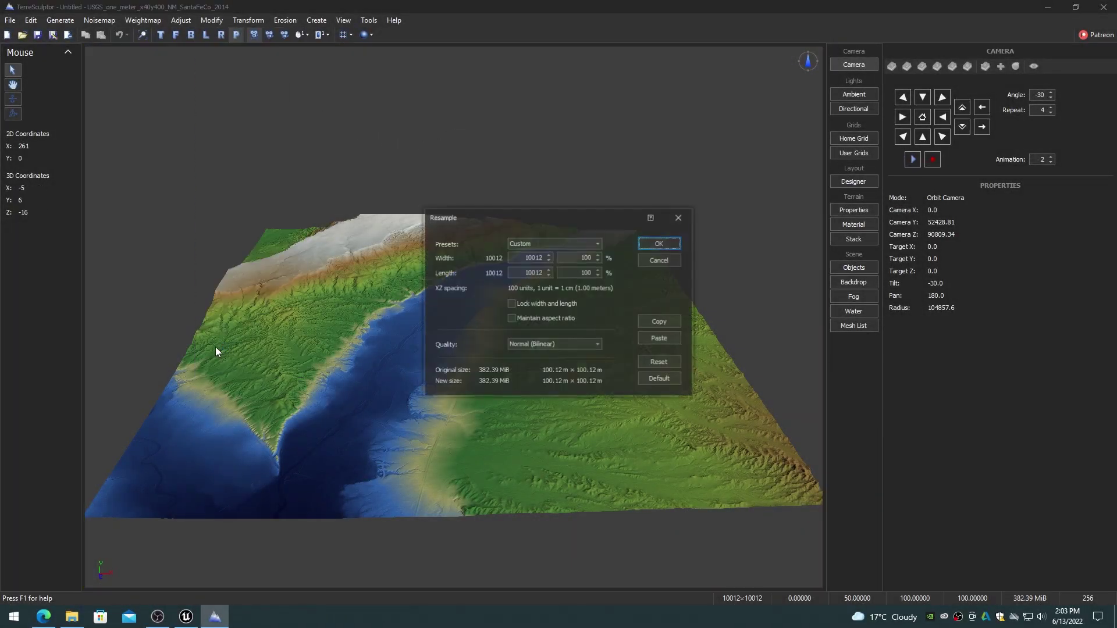
left_click(655, 262)
- Enable Unreal Engine sizes in the Dimensions settings of the application
left_click(368, 22)
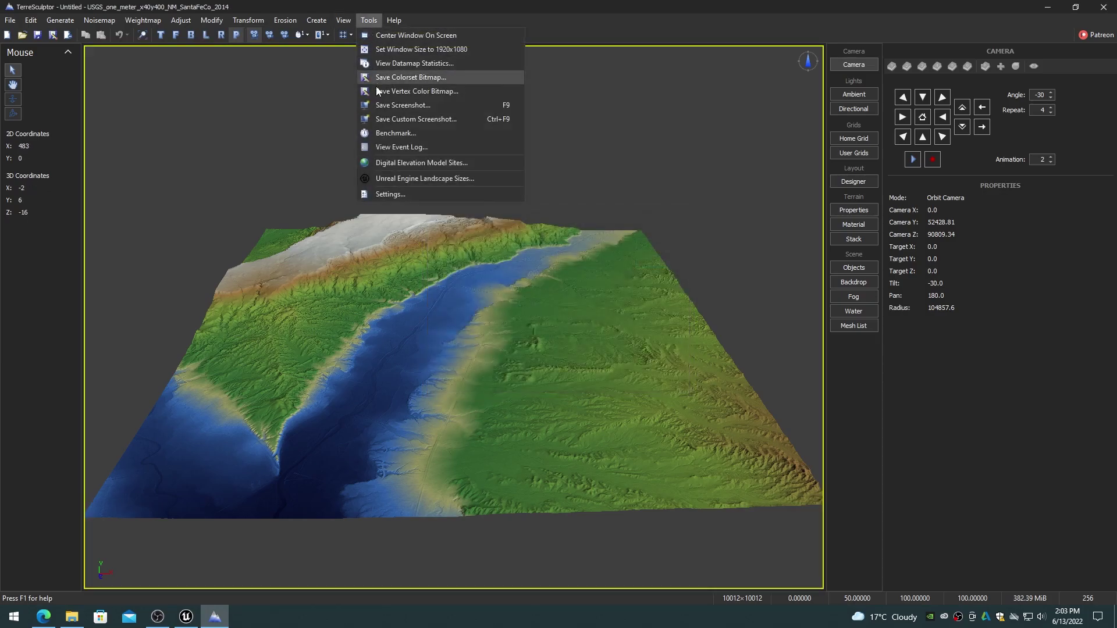
left_click(387, 193)
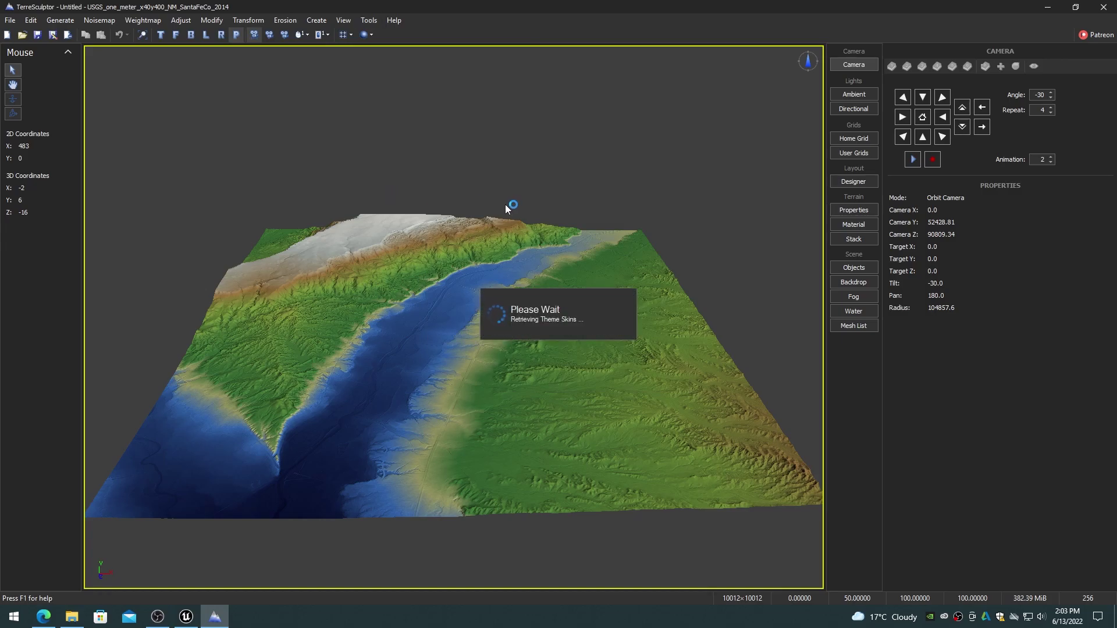
left_click(491, 174)
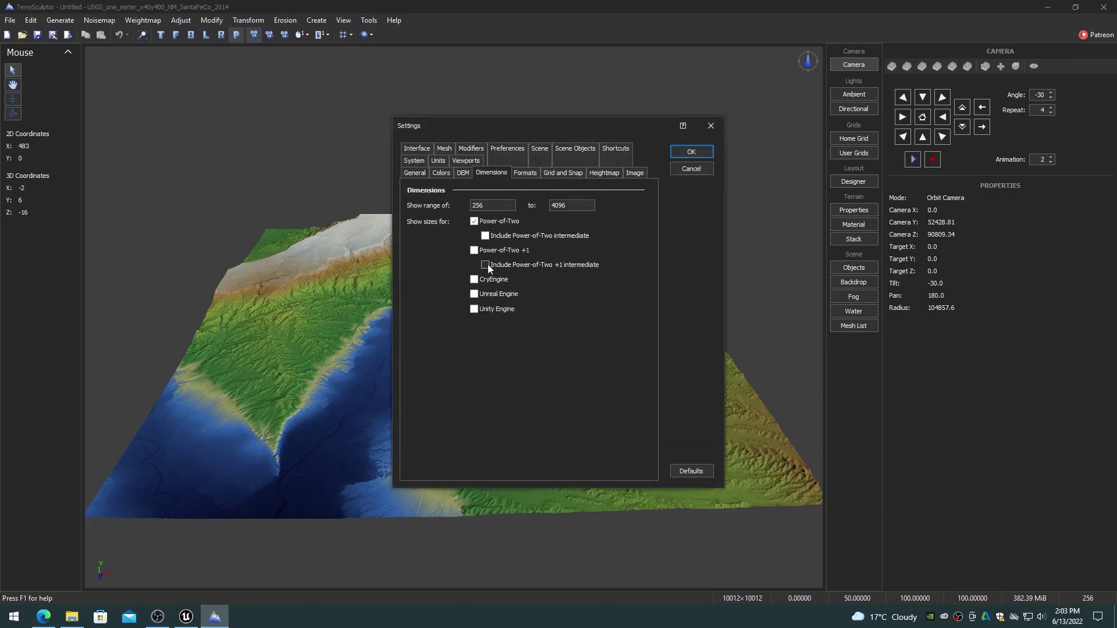
left_click(474, 294)
left_click(691, 152)
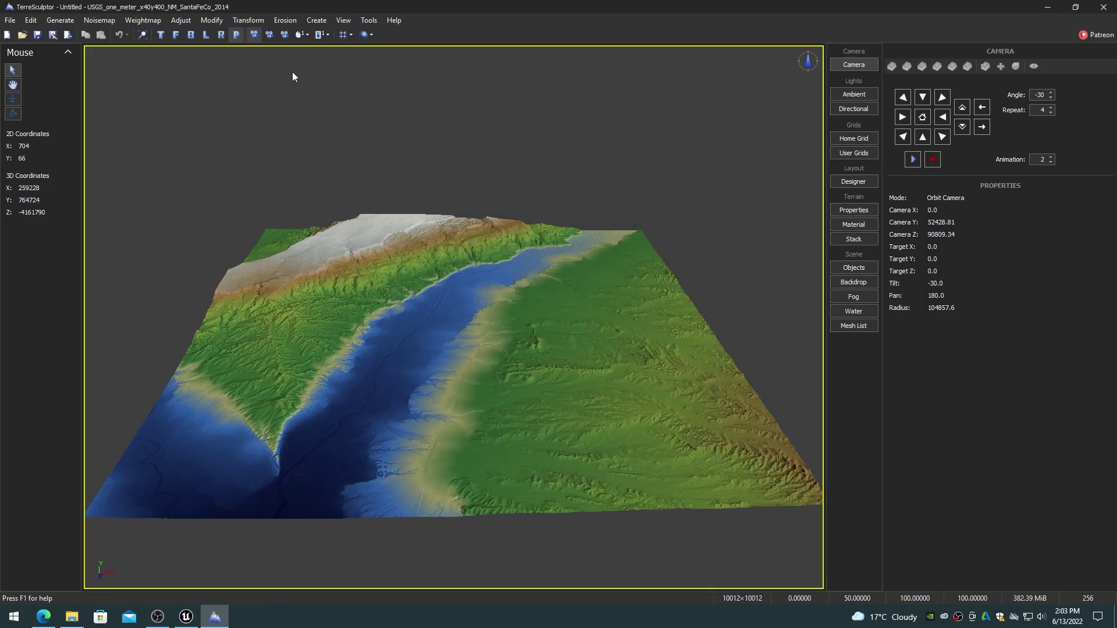
- Set the terrain's resample width and length to the recommended Unreal Engine landscape size of 8129 × 8129
left_click(211, 19)
left_click(226, 343)
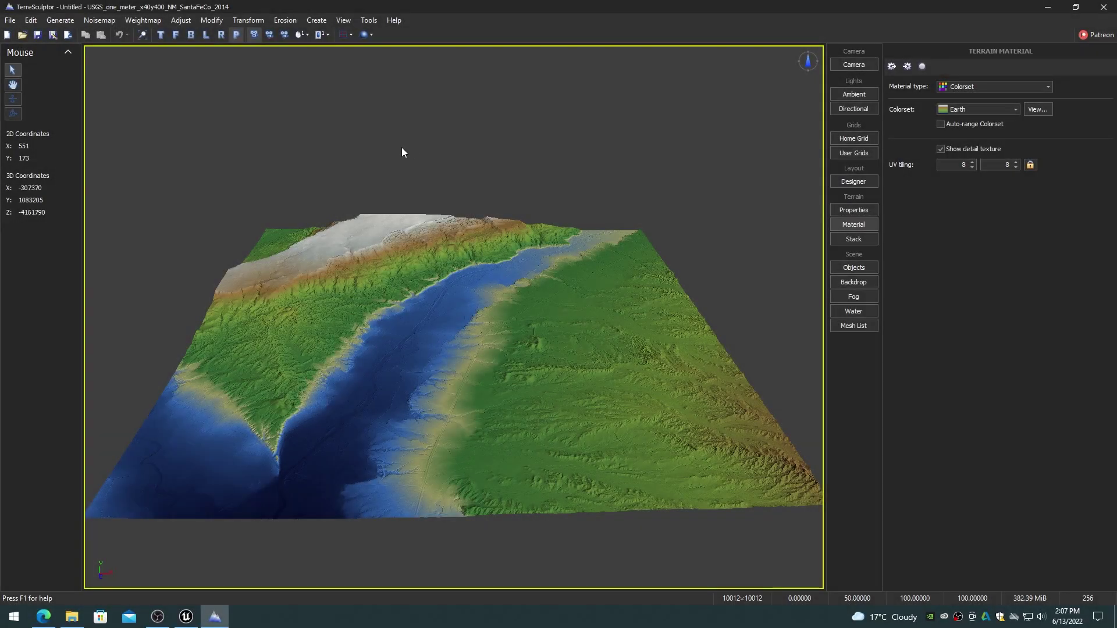
left_click(209, 21)
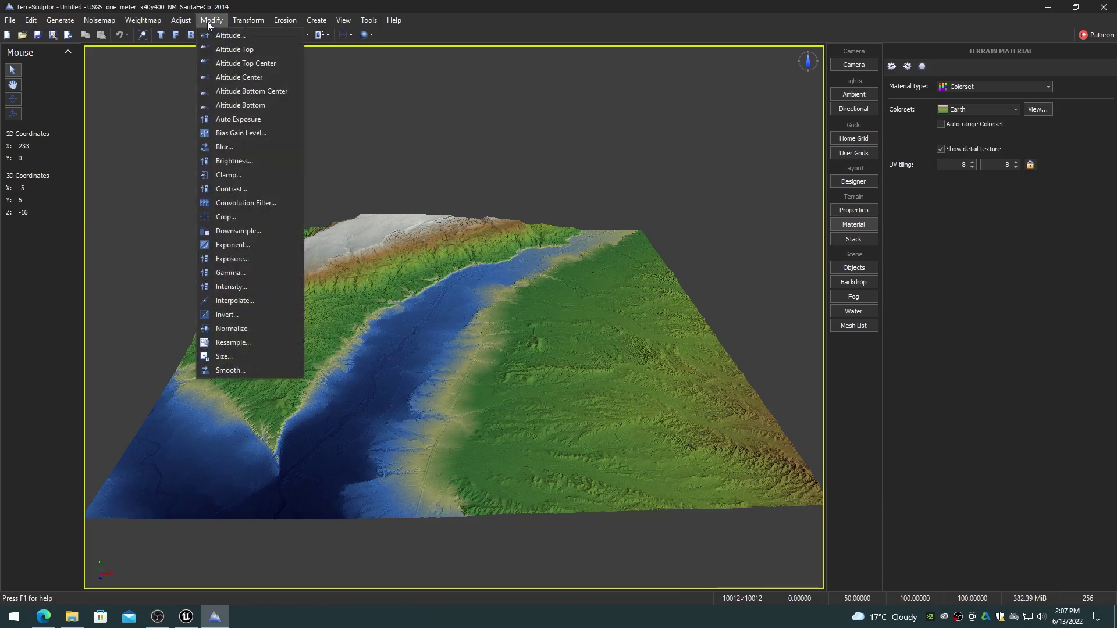
left_click(224, 343)
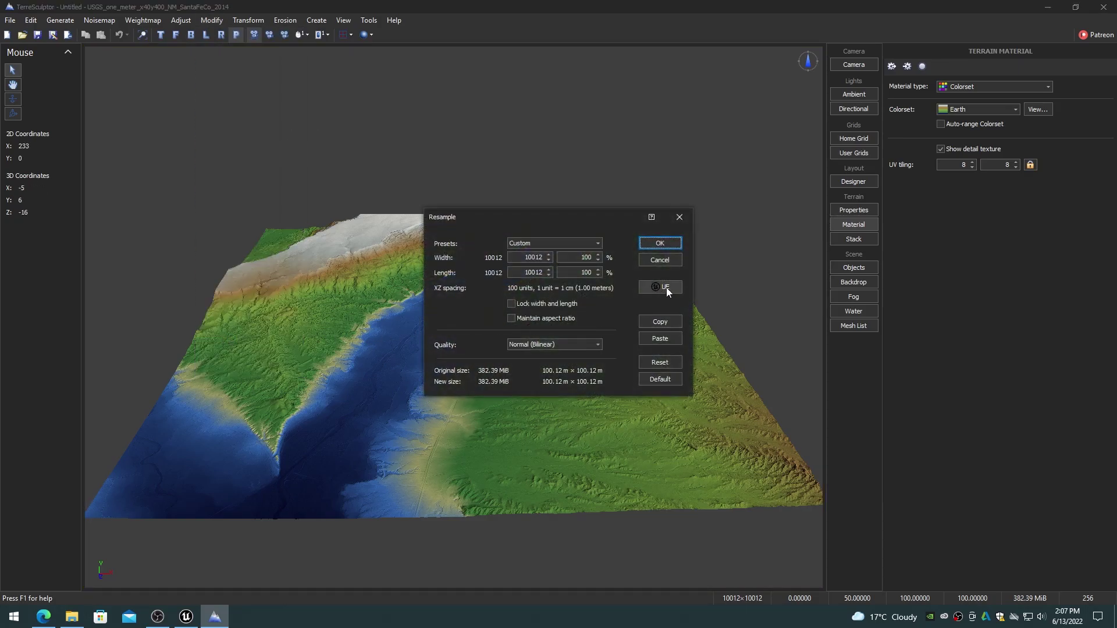
left_click(665, 287)
left_click_drag(523, 289, 522, 341)
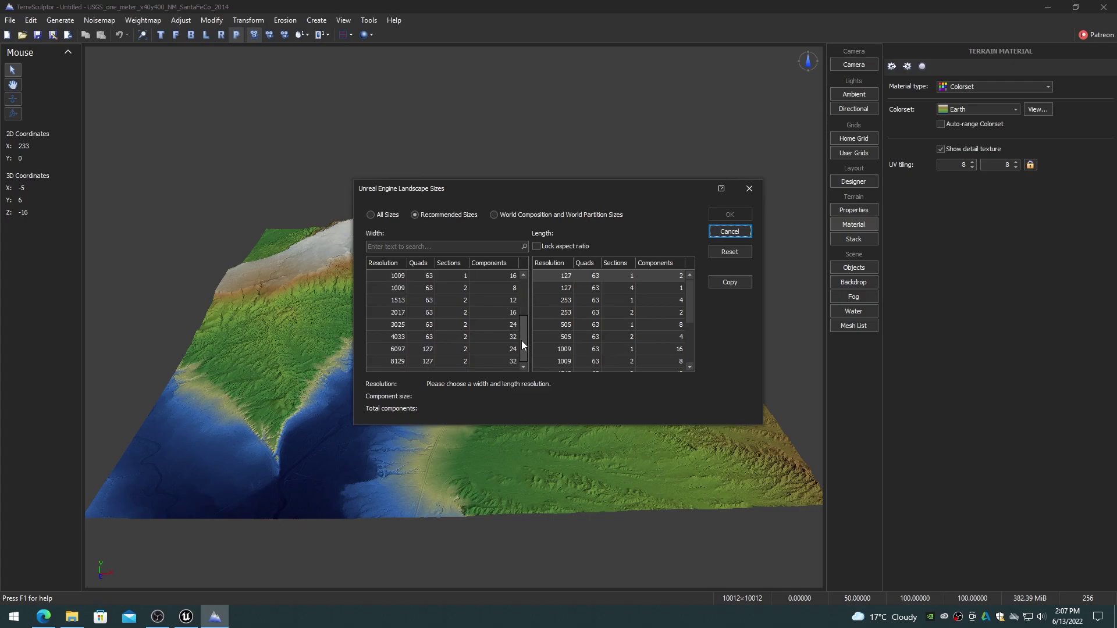
left_click(399, 362)
left_click(569, 288)
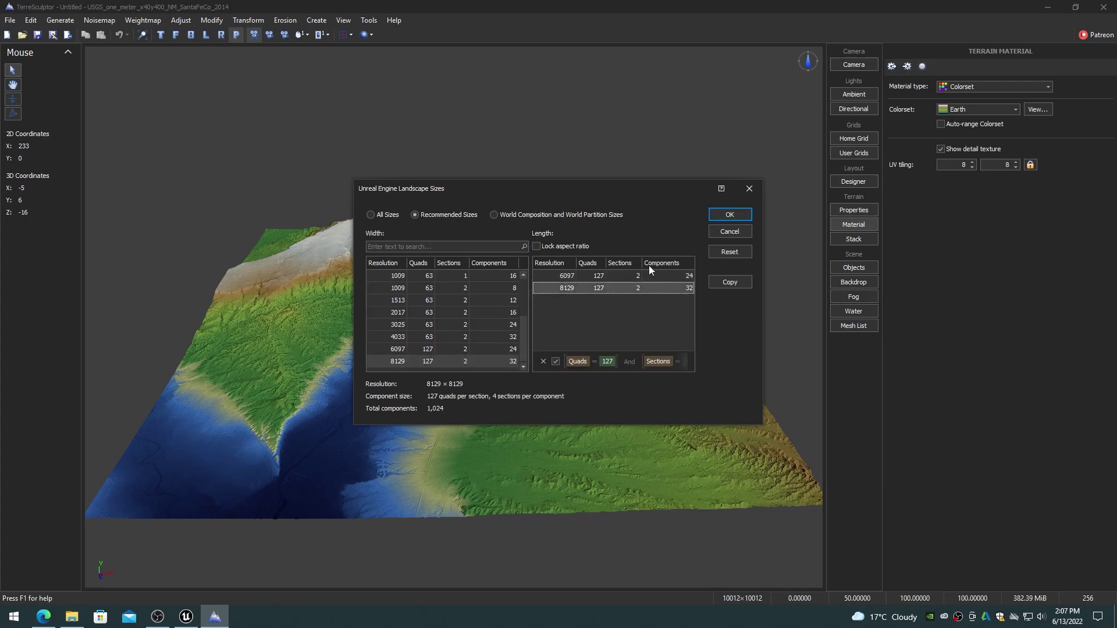
left_click(730, 215)
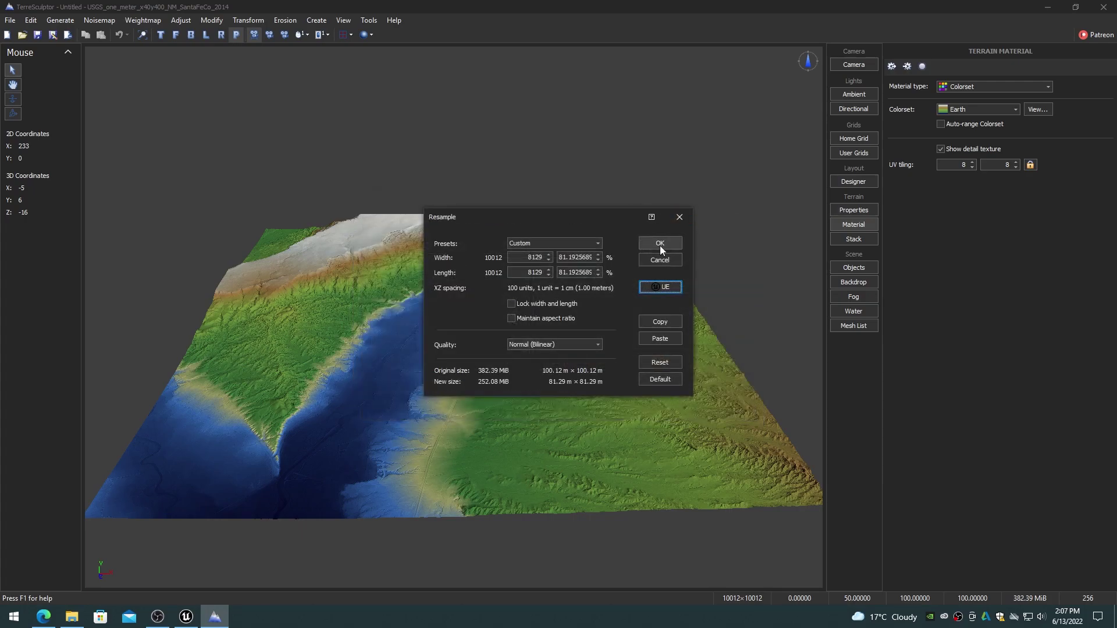
- Set the resample quality to Best (Lanczos) and resample the terrain
left_click(530, 344)
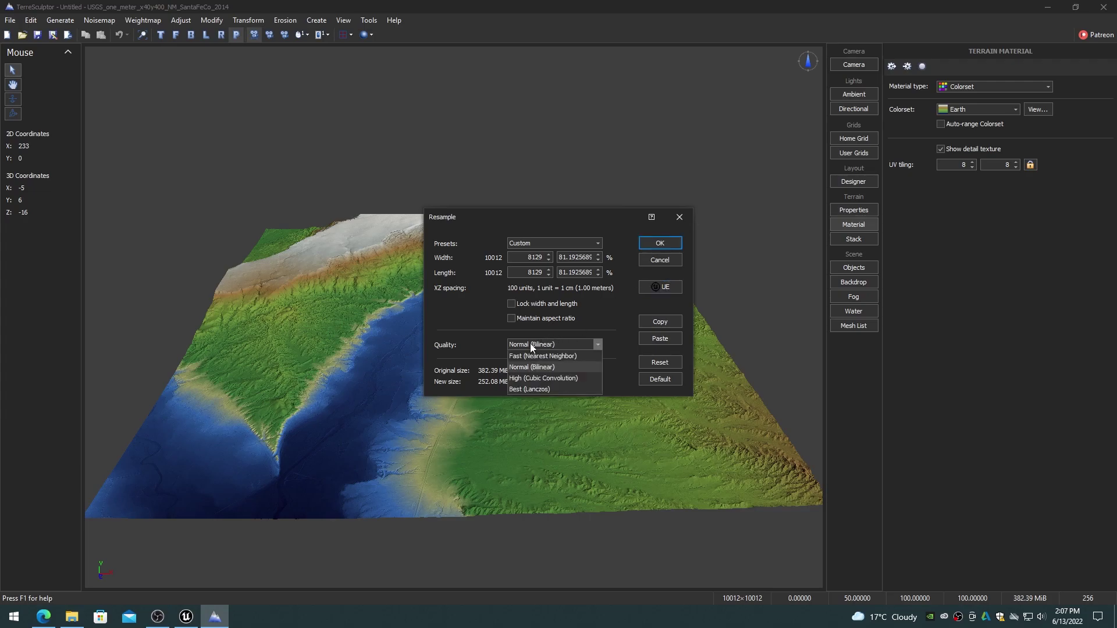
left_click(526, 388)
left_click(655, 242)
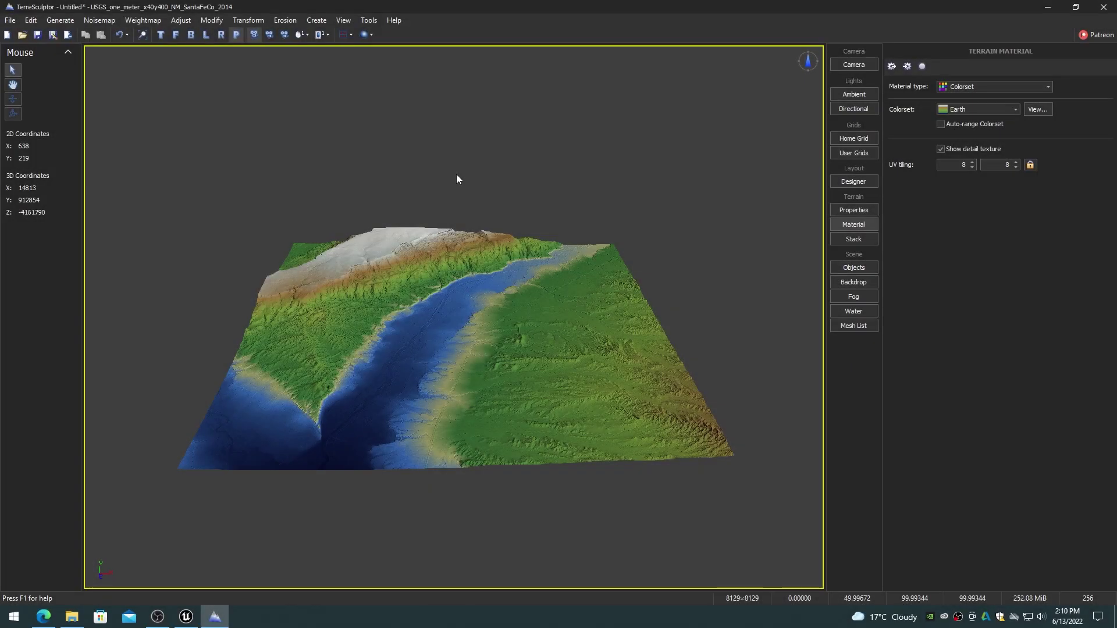
- Normalize the resampled terrain's altitude range
left_click(210, 20)
left_click(232, 329)
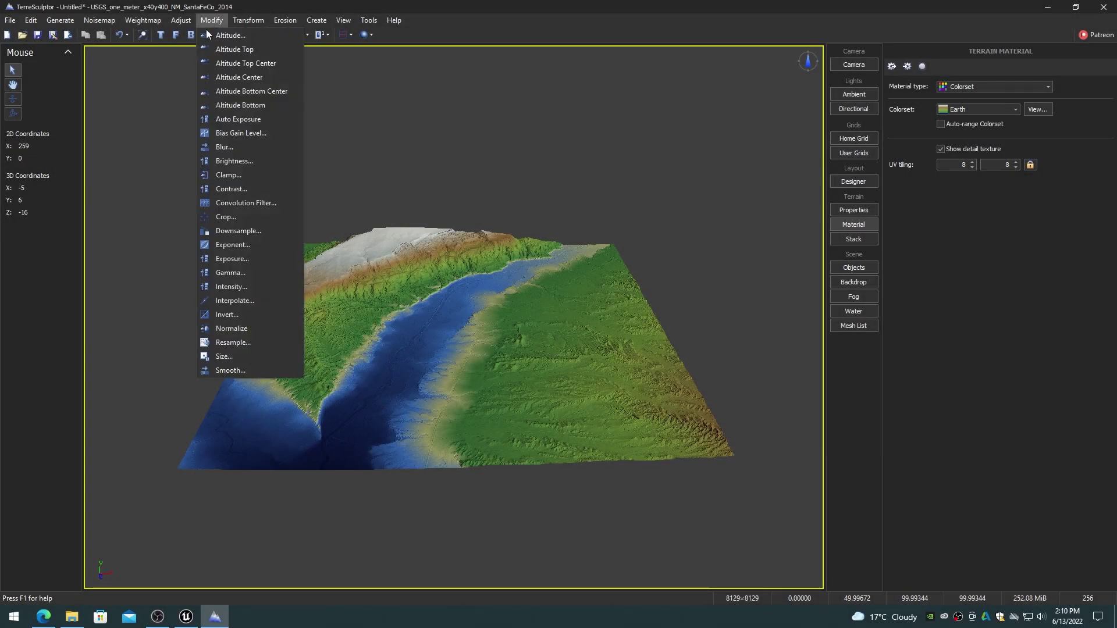
left_click(232, 329)
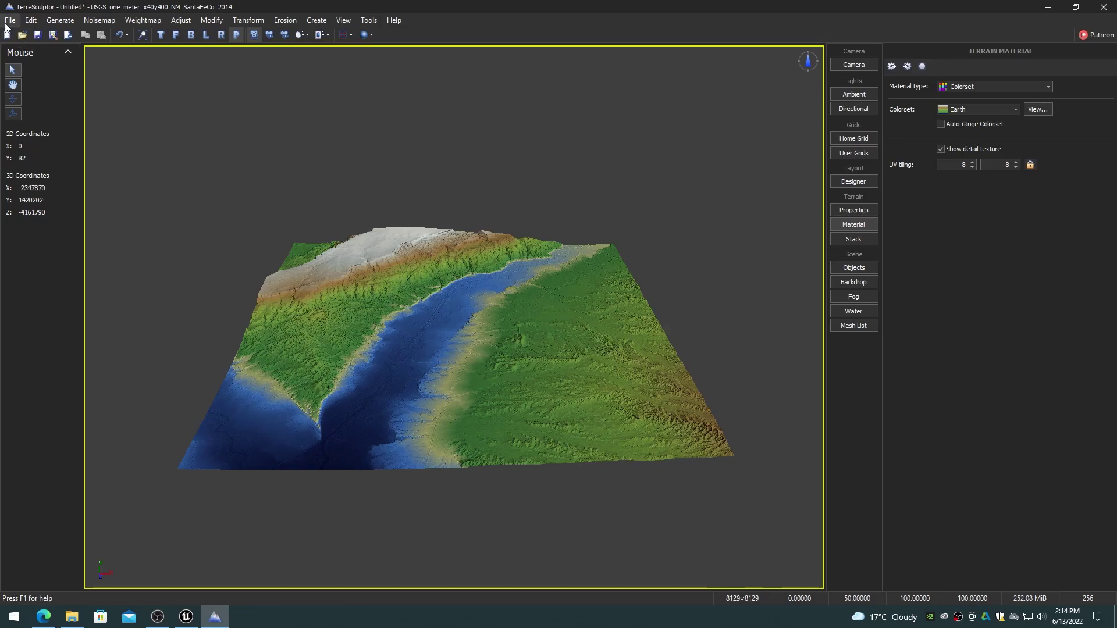
- Export the terrain to the D: drive as PNG image MyTerrain in 16-bit Grayscale format with Grayscale as the source
left_click(8, 20)
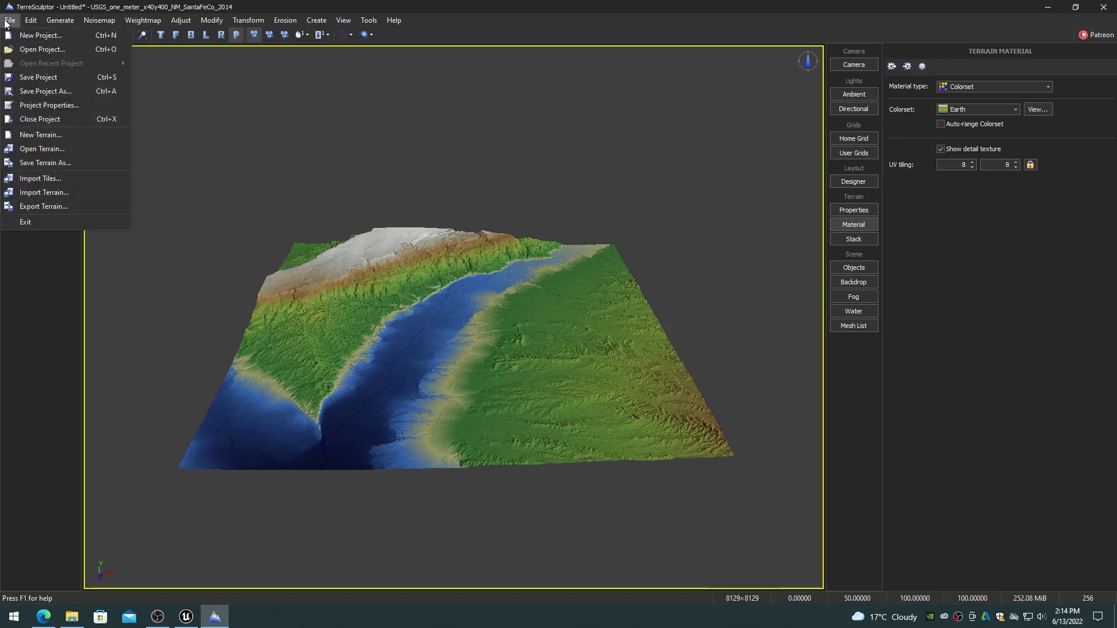
left_click(47, 206)
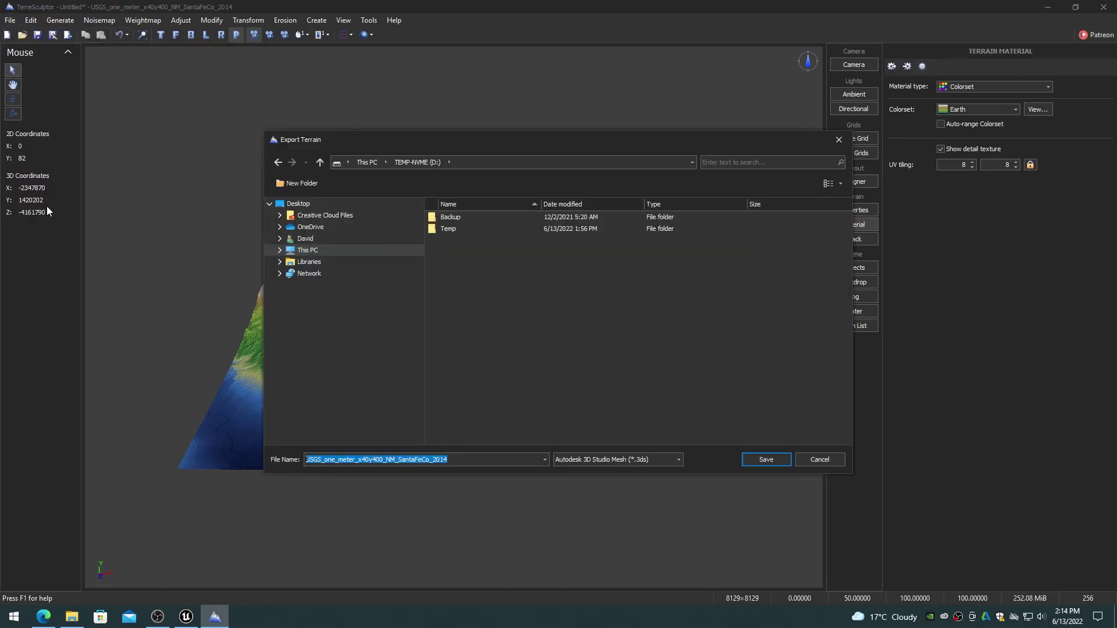
left_click(611, 460)
left_click_drag(686, 484, 682, 505)
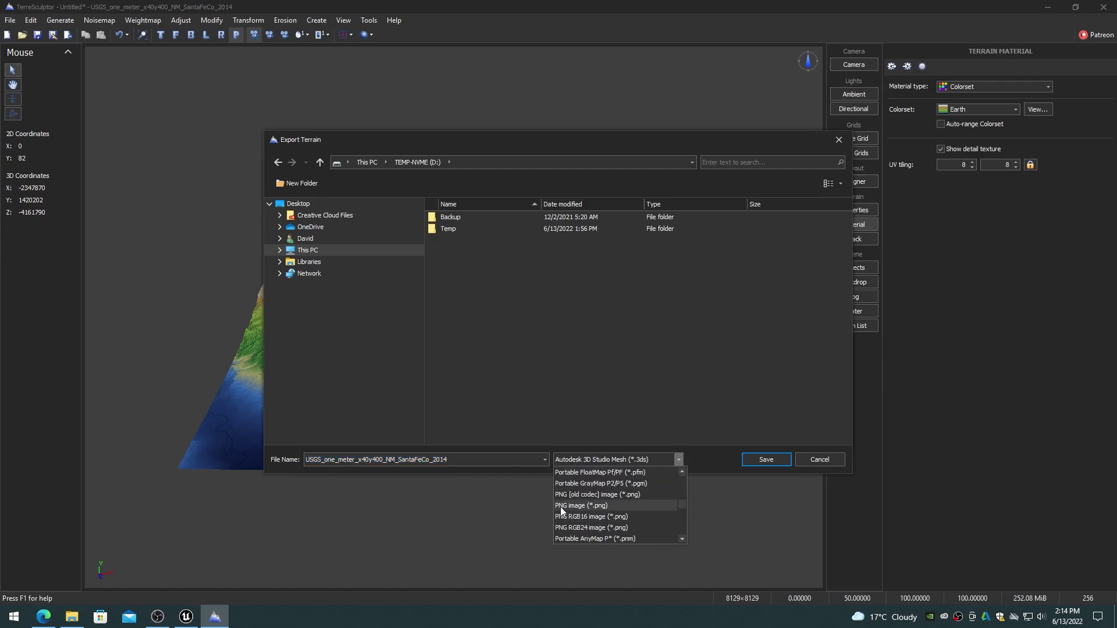
left_click(581, 507)
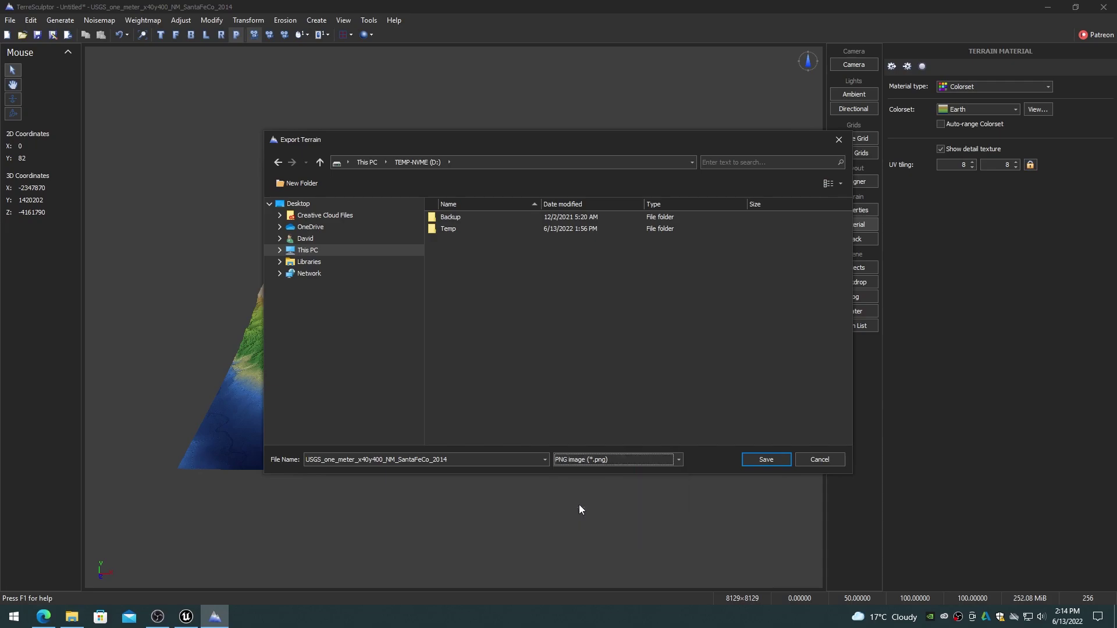
double_click(460, 460)
type("M")
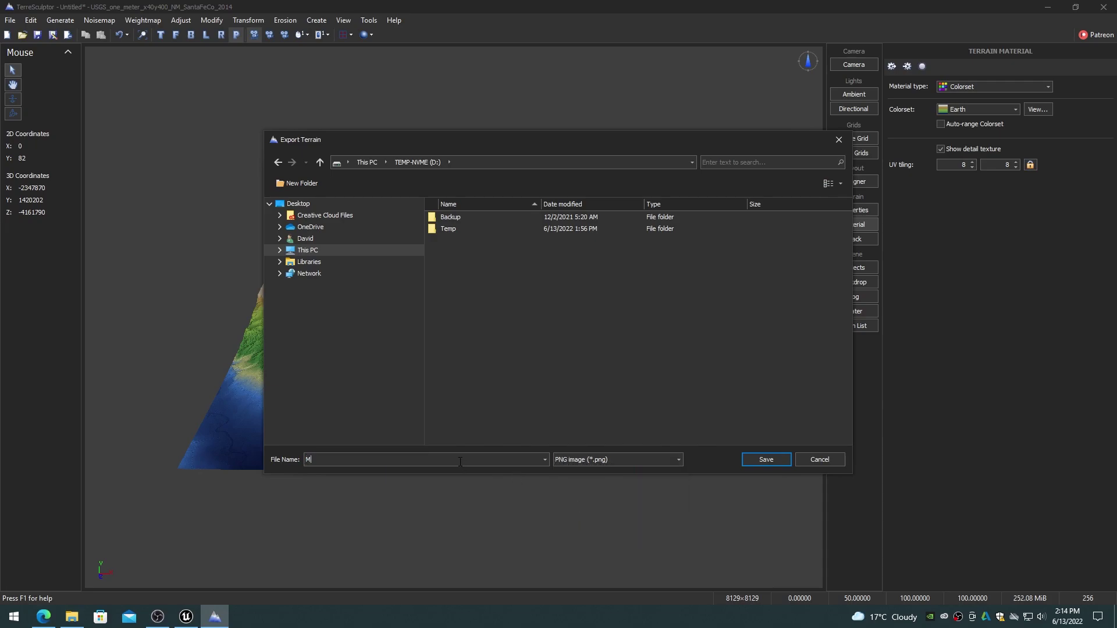
type("yTerrain")
left_click(767, 461)
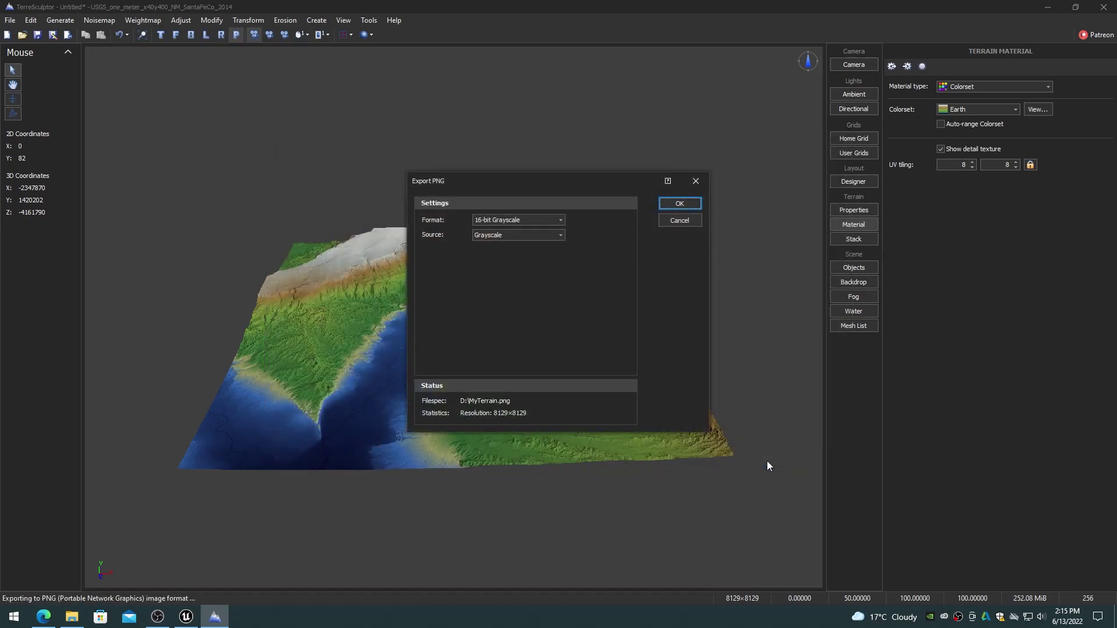
left_click(681, 204)
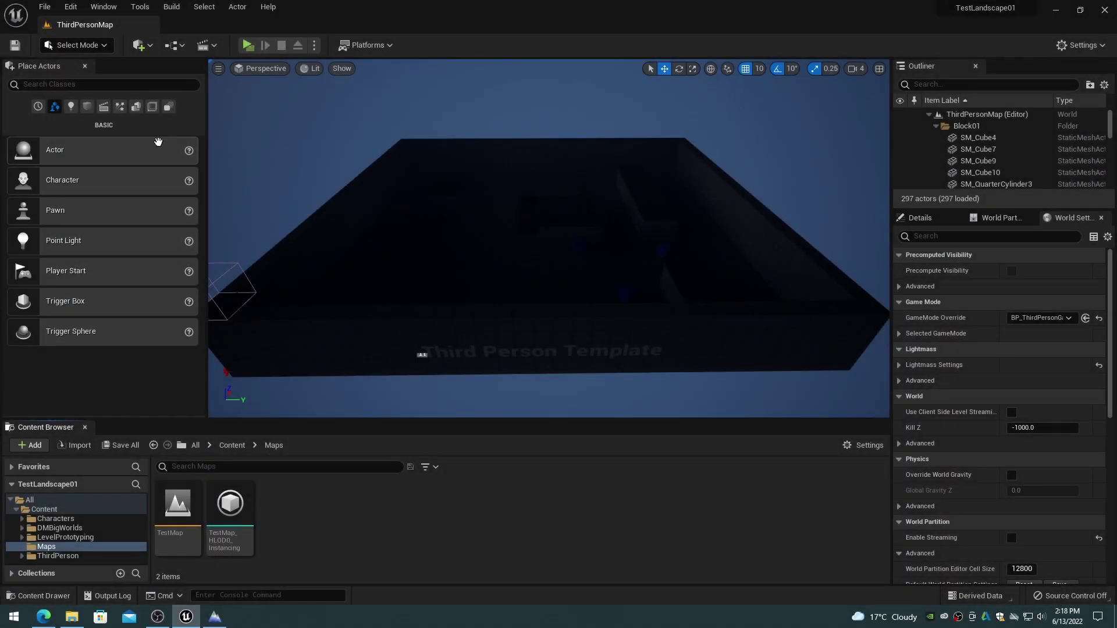
- Switch to Unreal Editor and create a new level from the Open World template
left_click(44, 7)
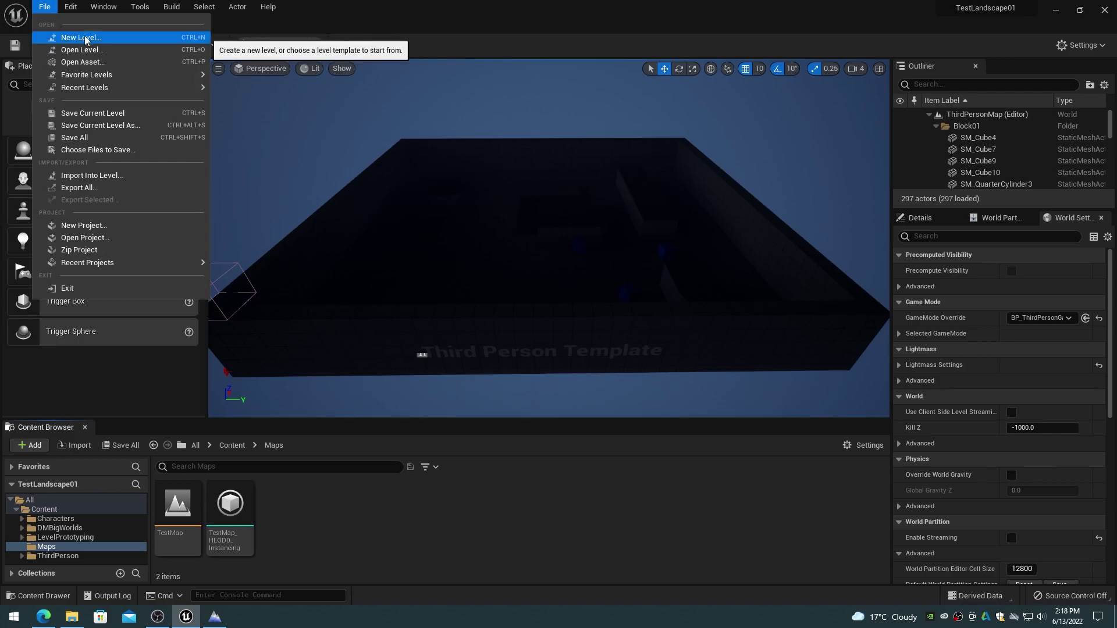
left_click(82, 38)
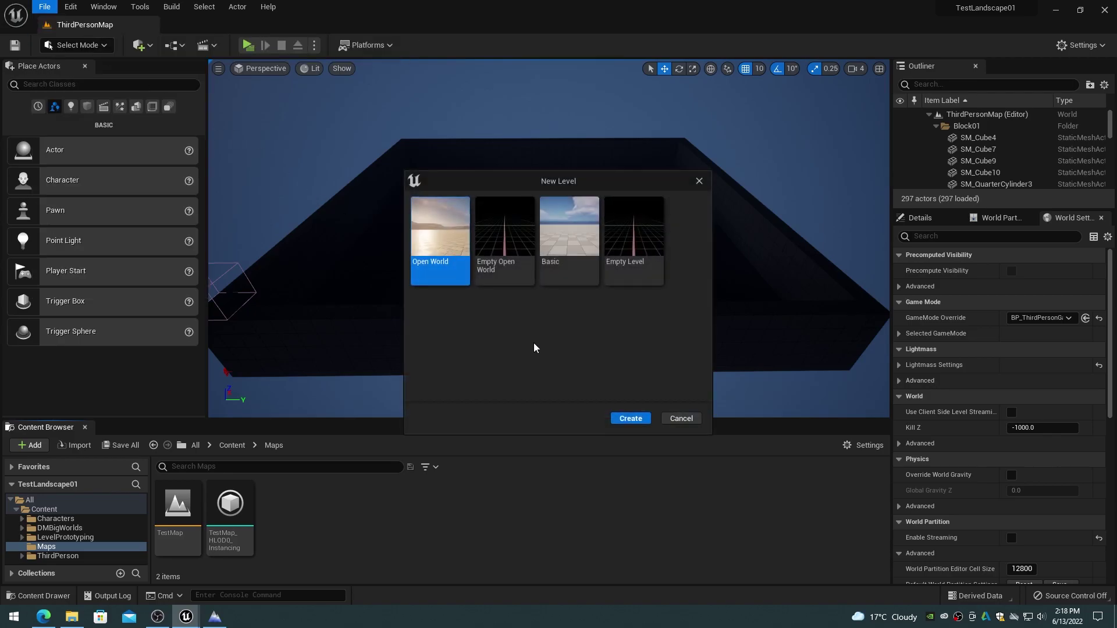
left_click(636, 419)
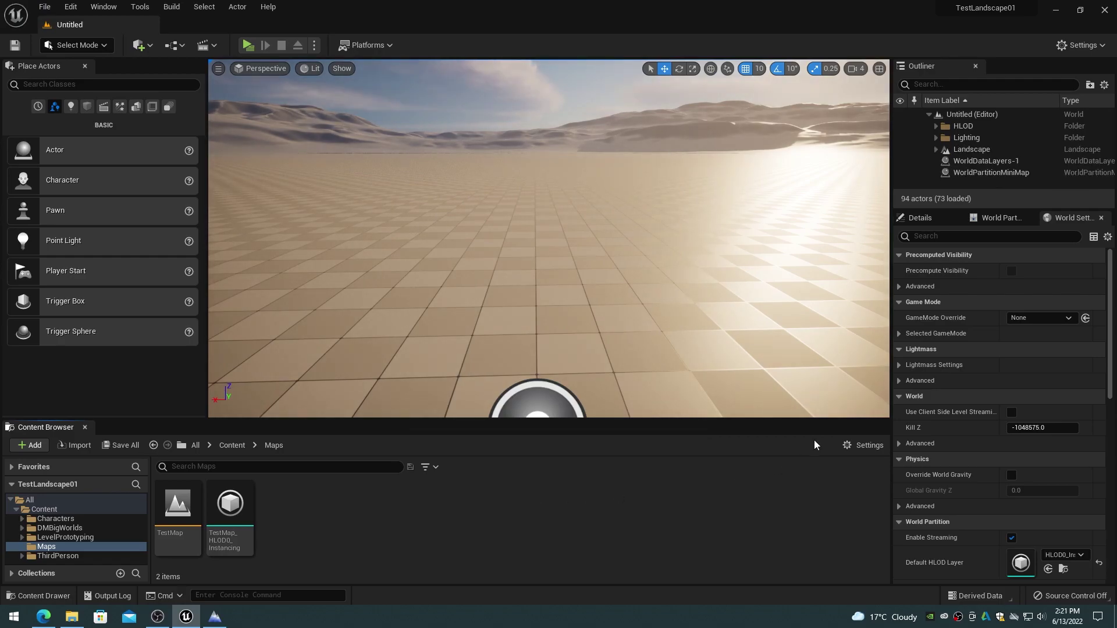
- Delete all LandscapeStreamingProxy actors and their parent Landscape actor from the new level
left_click(935, 149)
left_click(969, 160)
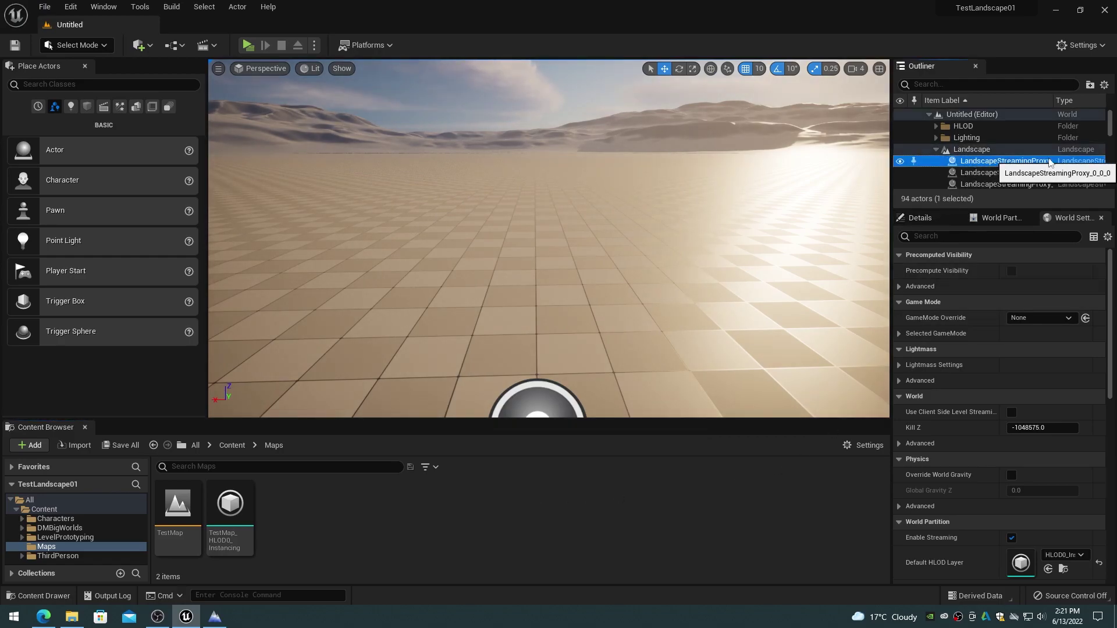
scroll(1101, 179, "down", 6)
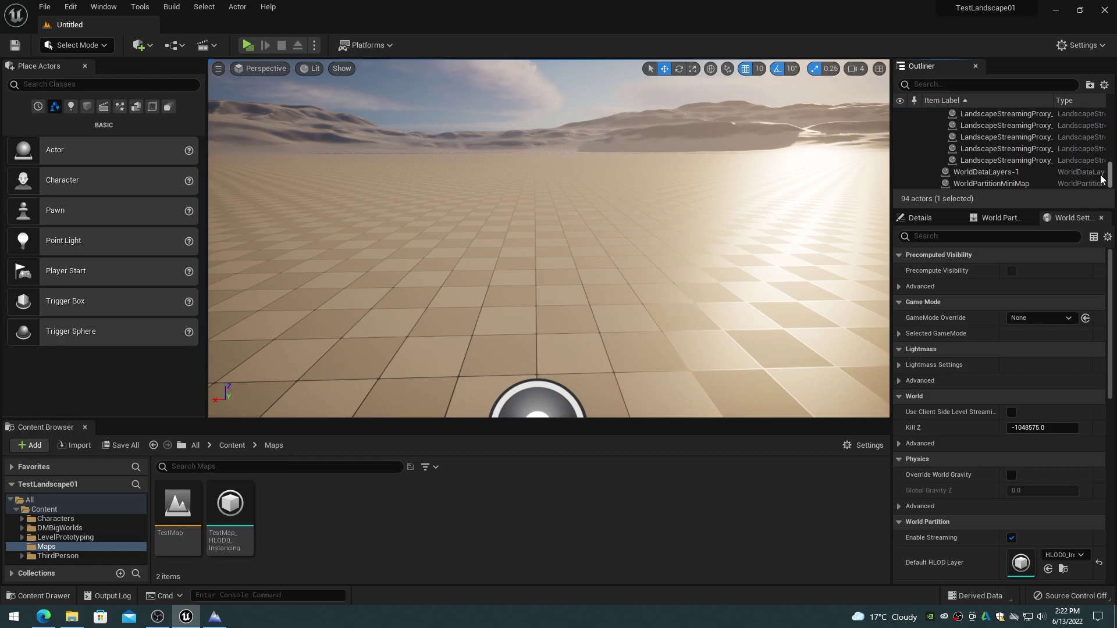
left_click(982, 161, "shift")
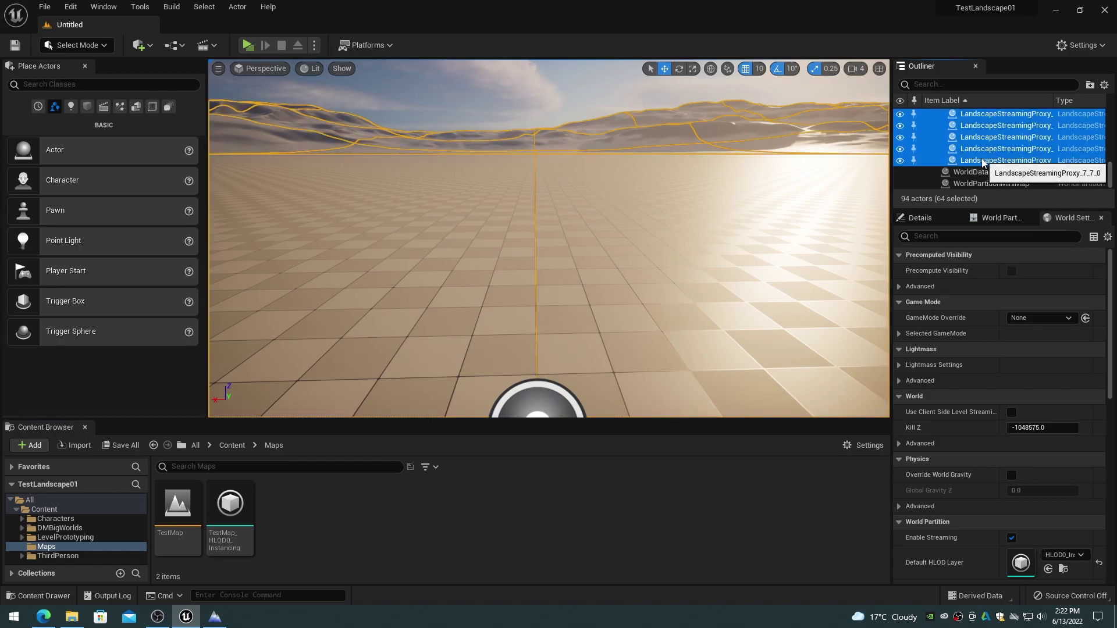
key("Delete")
left_click(963, 150)
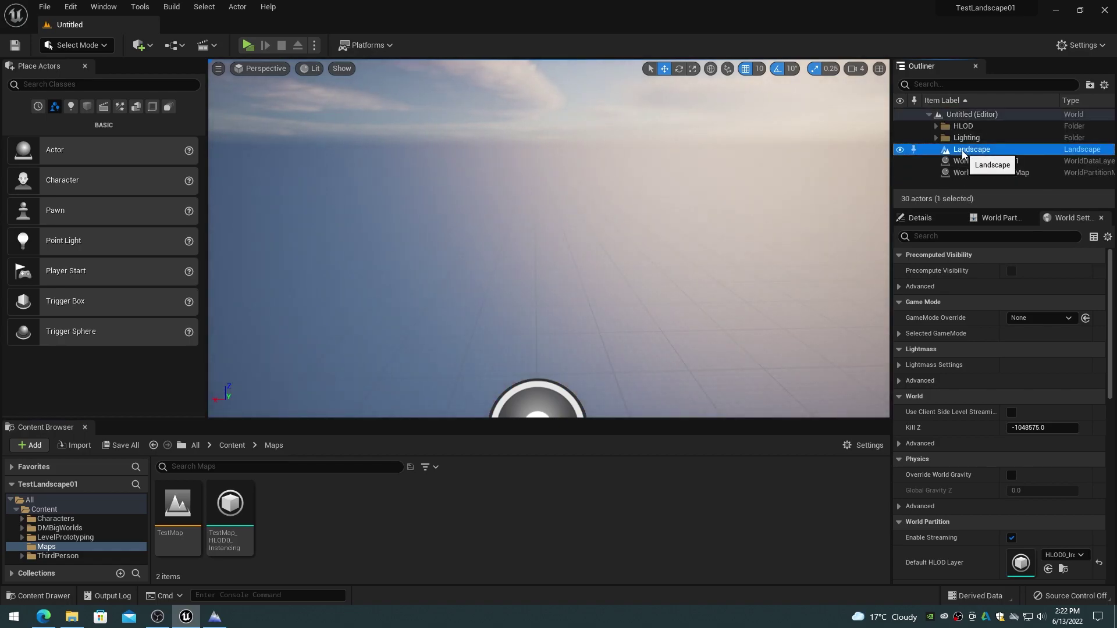
key("Delete")
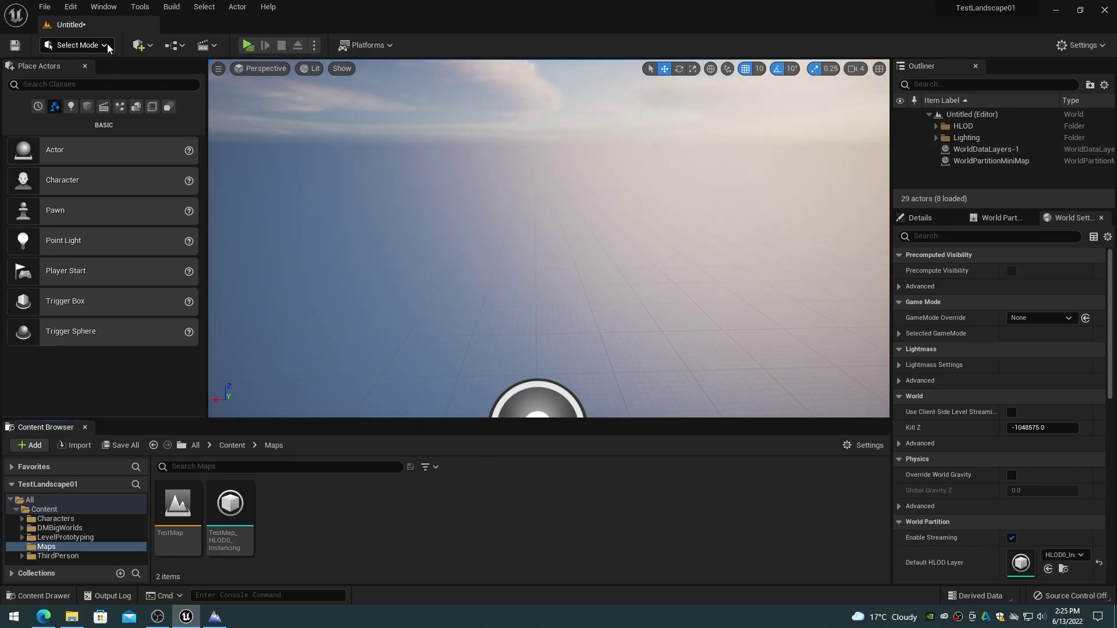
- In Landscape mode, set up a new landscape imported from file with MyTerrain.png on the D: drive as the heightmap
left_click(107, 48)
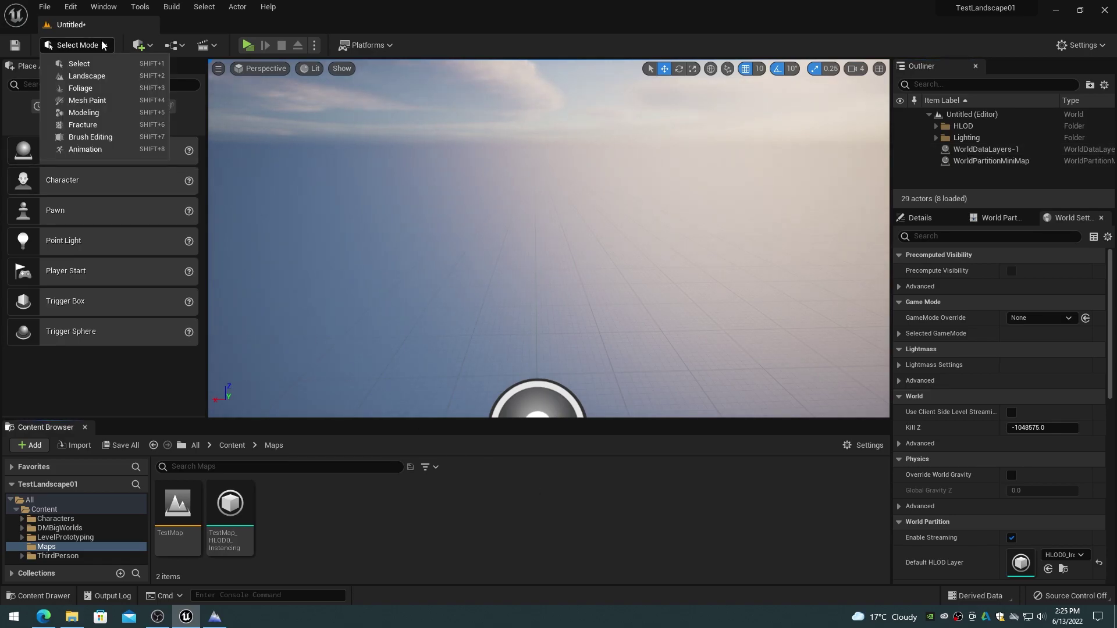
left_click(98, 72)
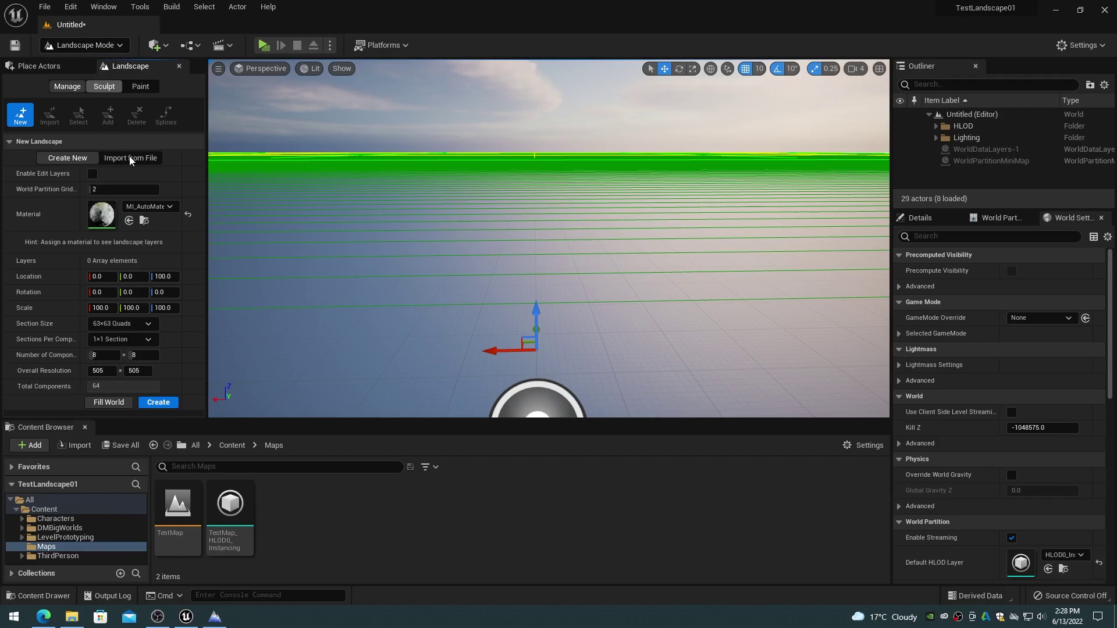
left_click(125, 159)
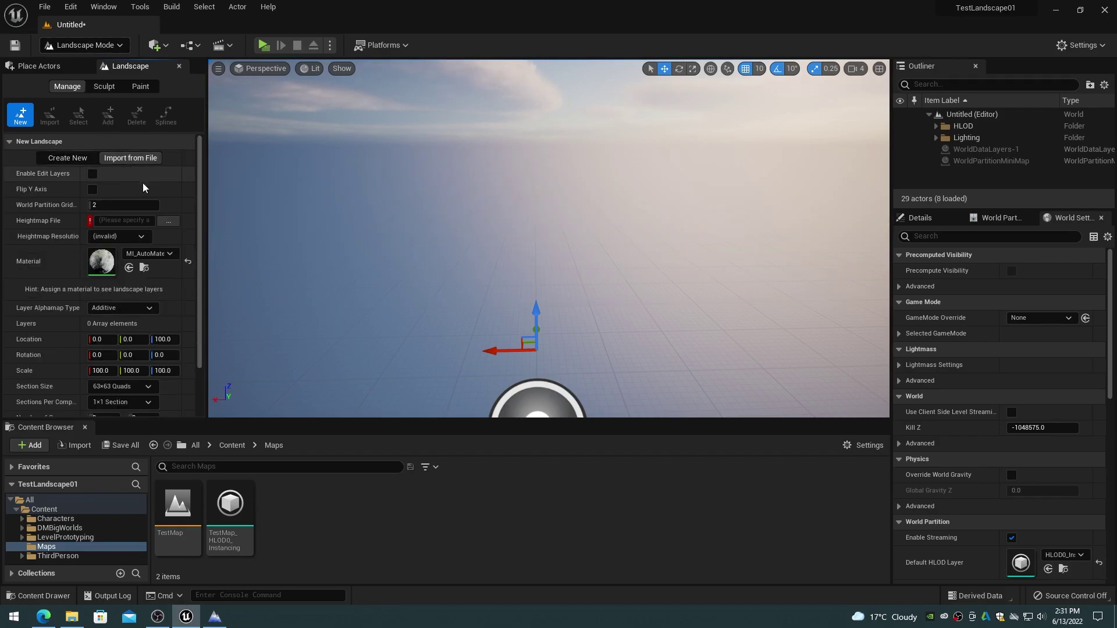
left_click(170, 222)
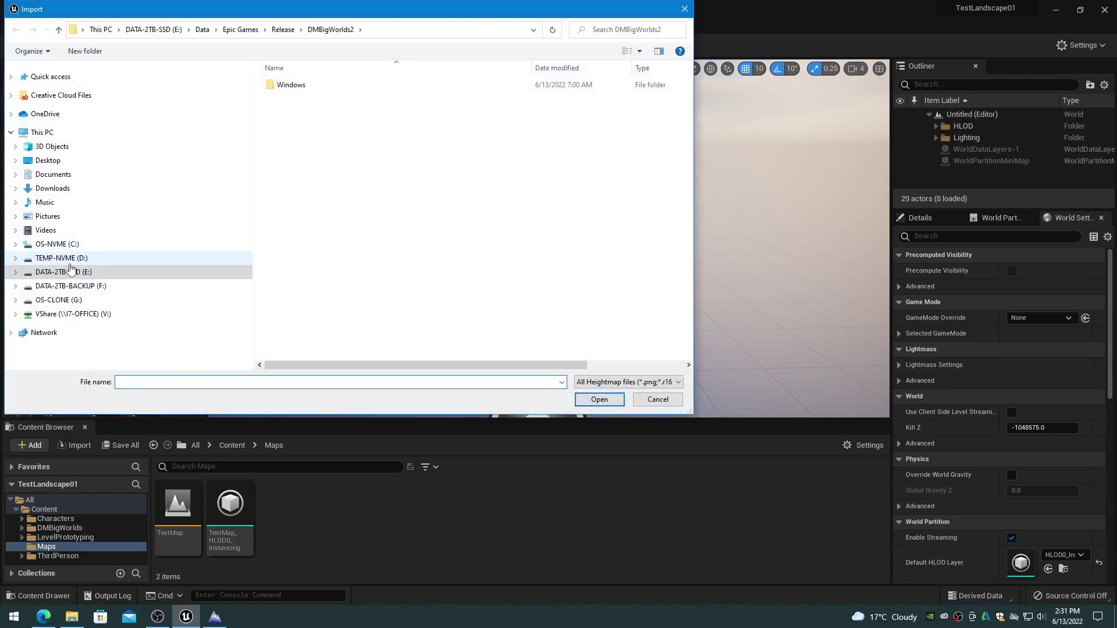
left_click(61, 257)
left_click(433, 94)
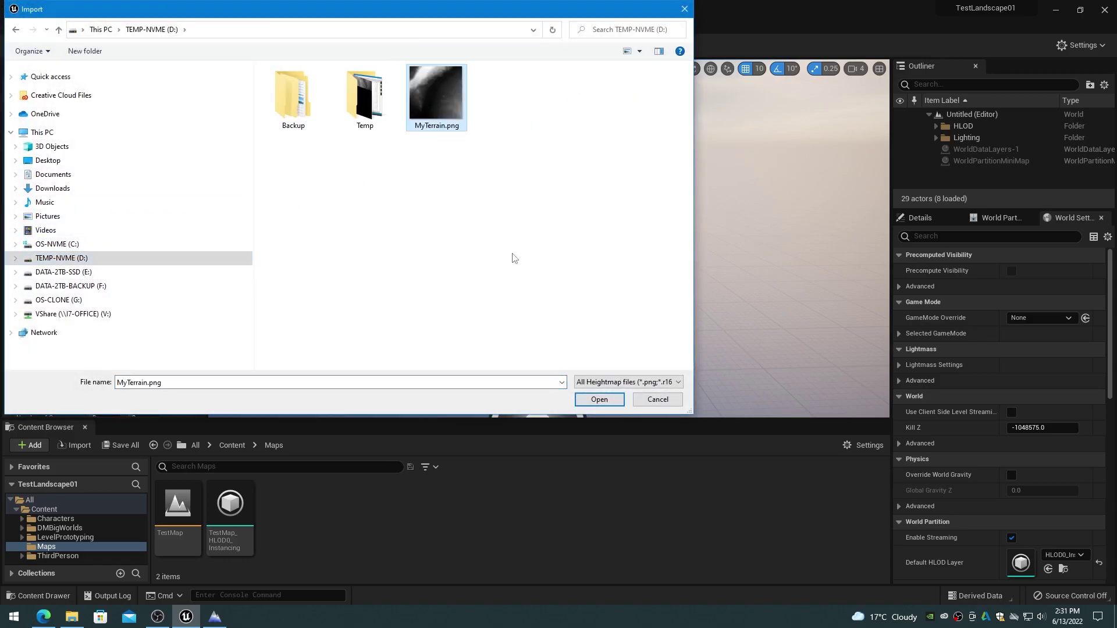
left_click(598, 399)
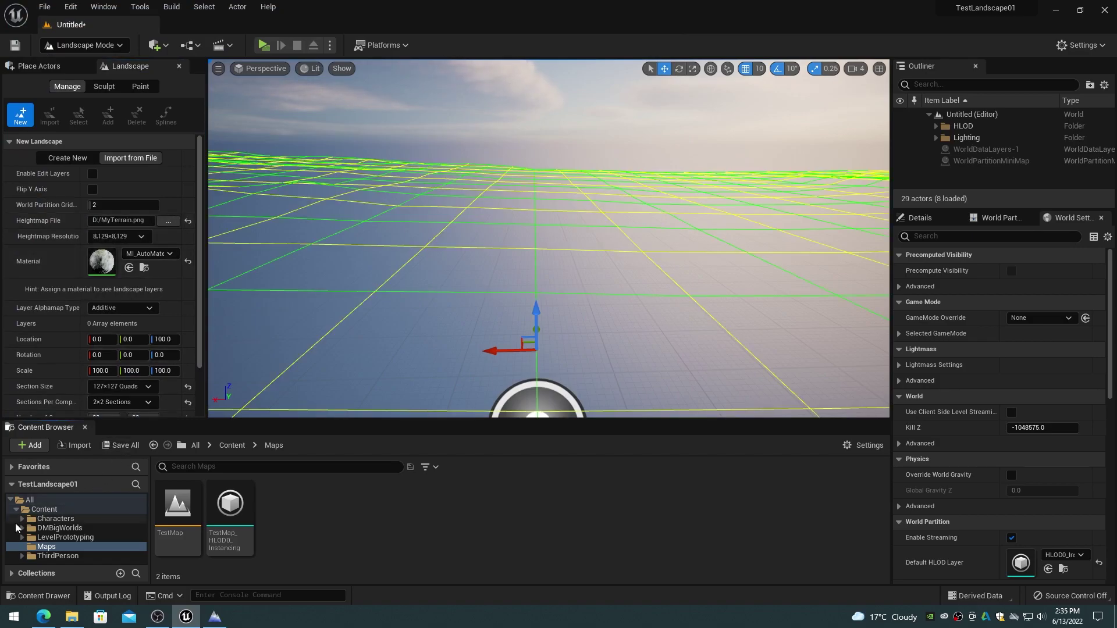
- Select MI_AutoMaterial in the DMBigWorlds/AutoMaterial/Materials folder and import the landscape from the heightmap
left_click(21, 527)
left_click(28, 537)
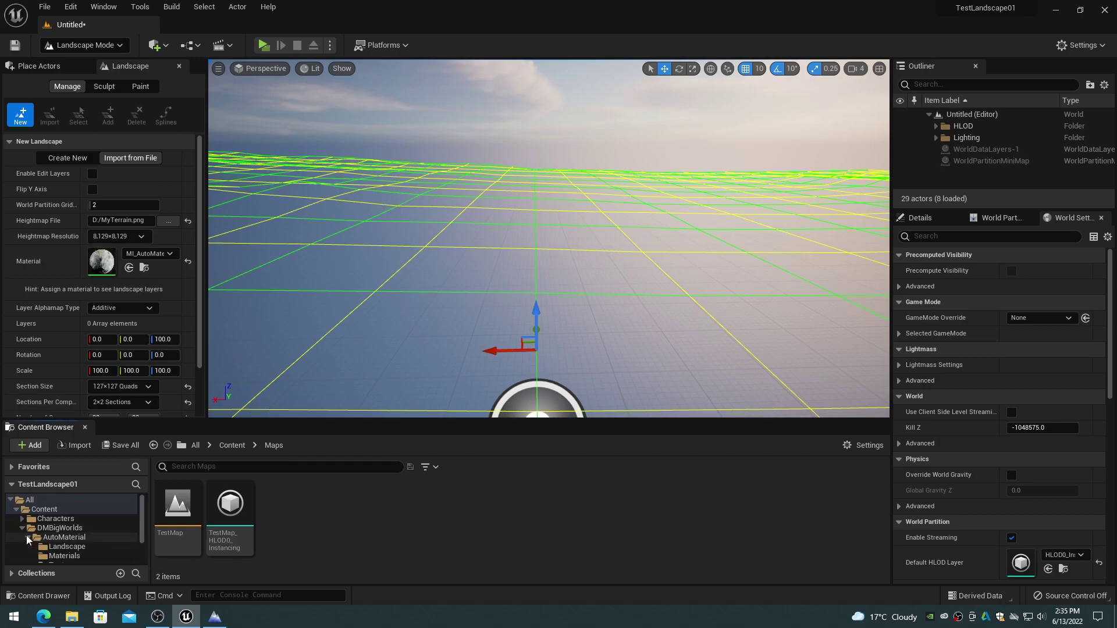
left_click(56, 555)
left_click(230, 506)
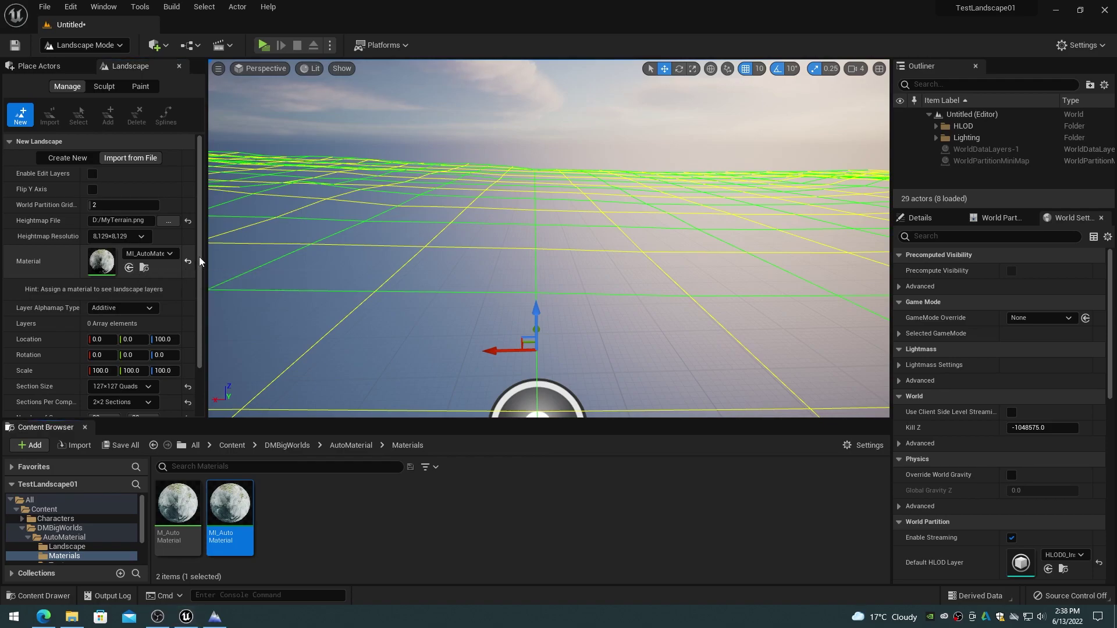
scroll(199, 302, "down", 3)
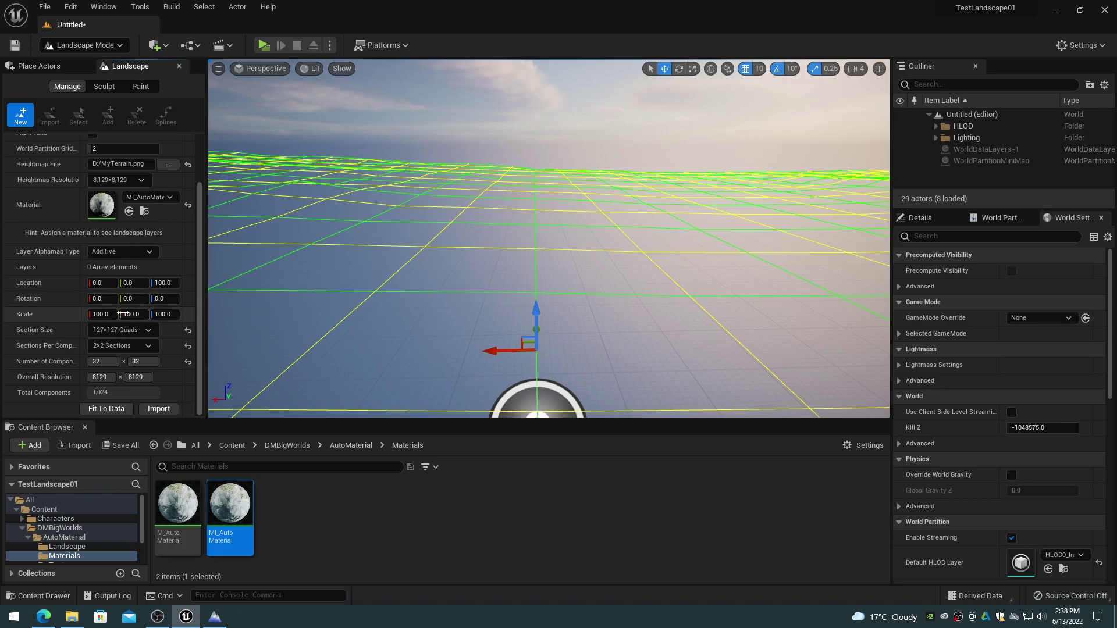
left_click(156, 410)
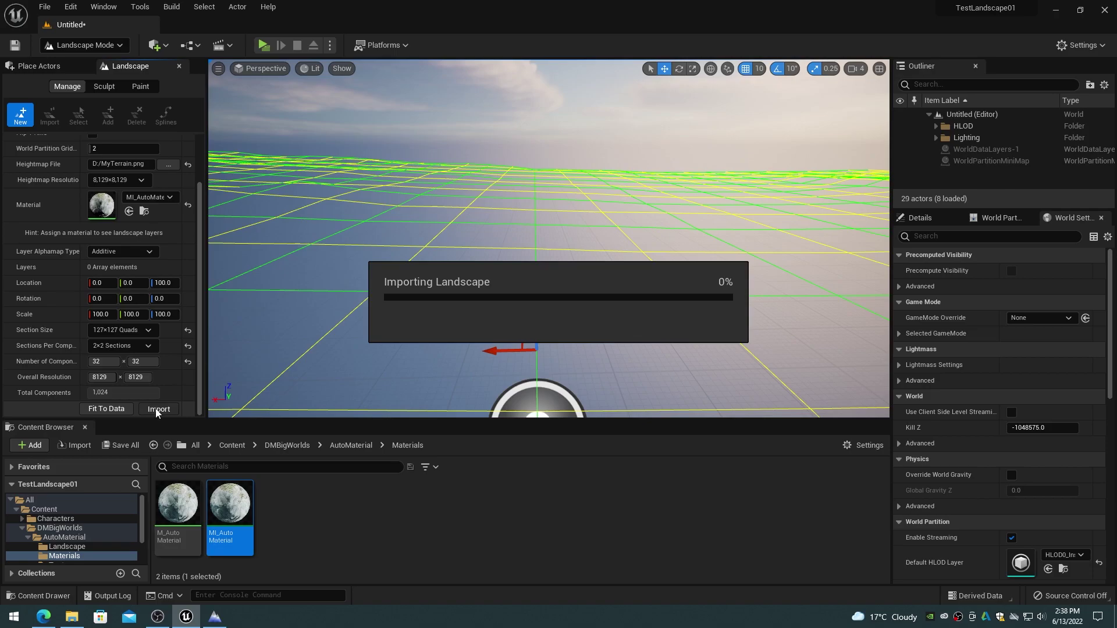